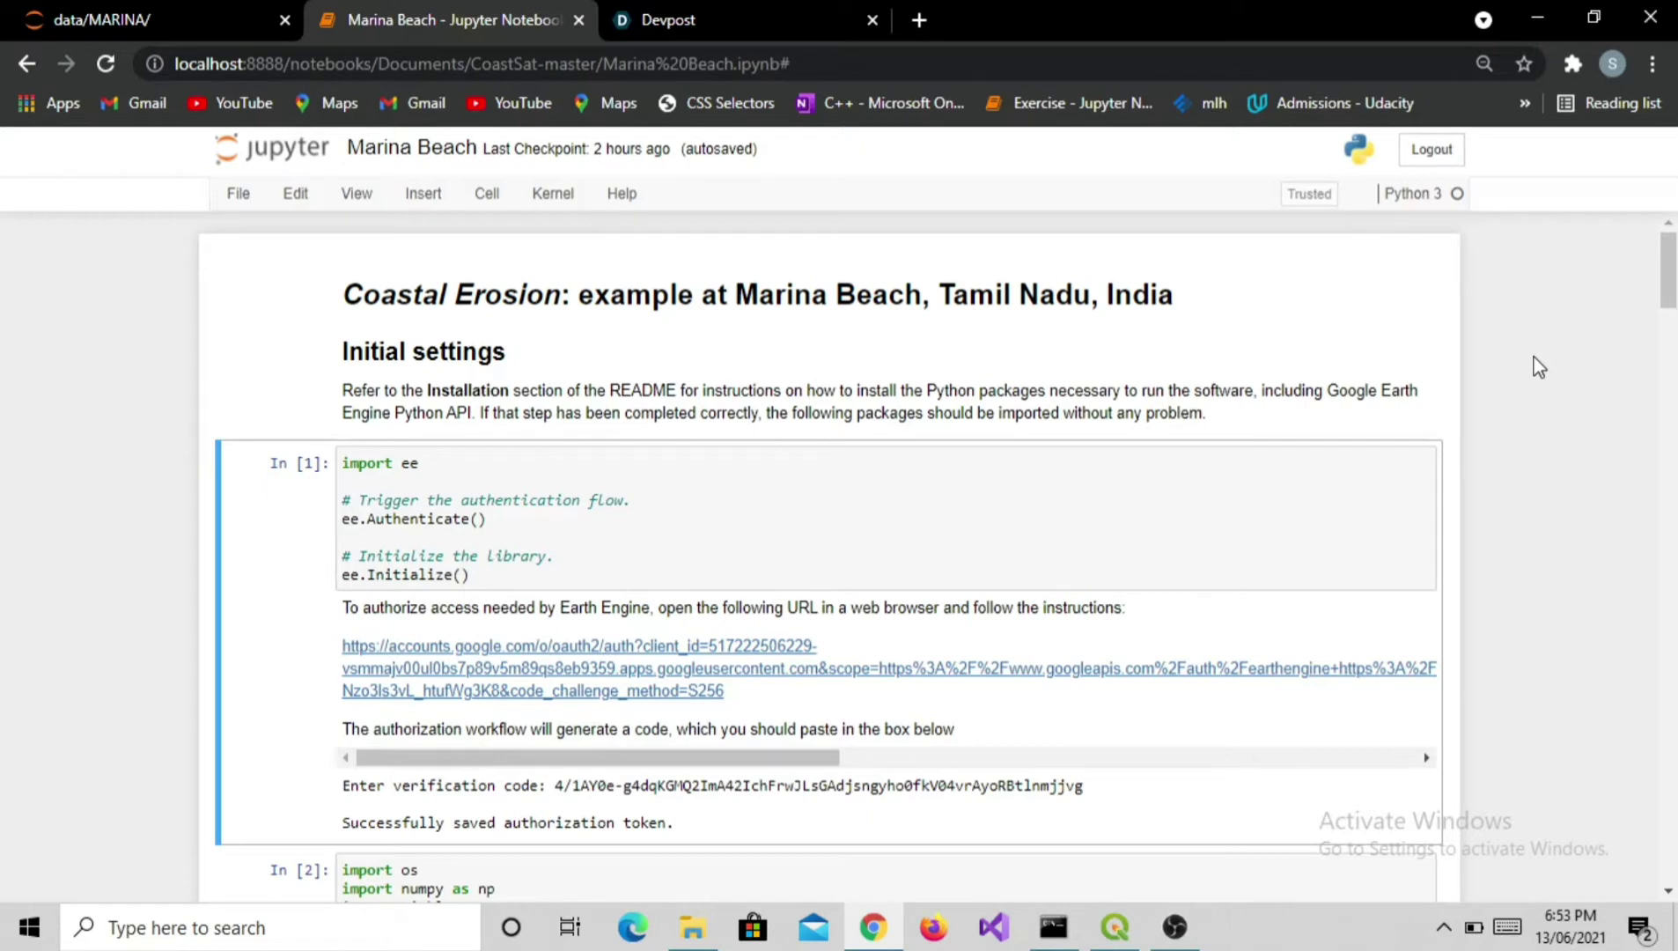
scroll(1390, 393, "down", 2)
scroll(1415, 380, "down", 3)
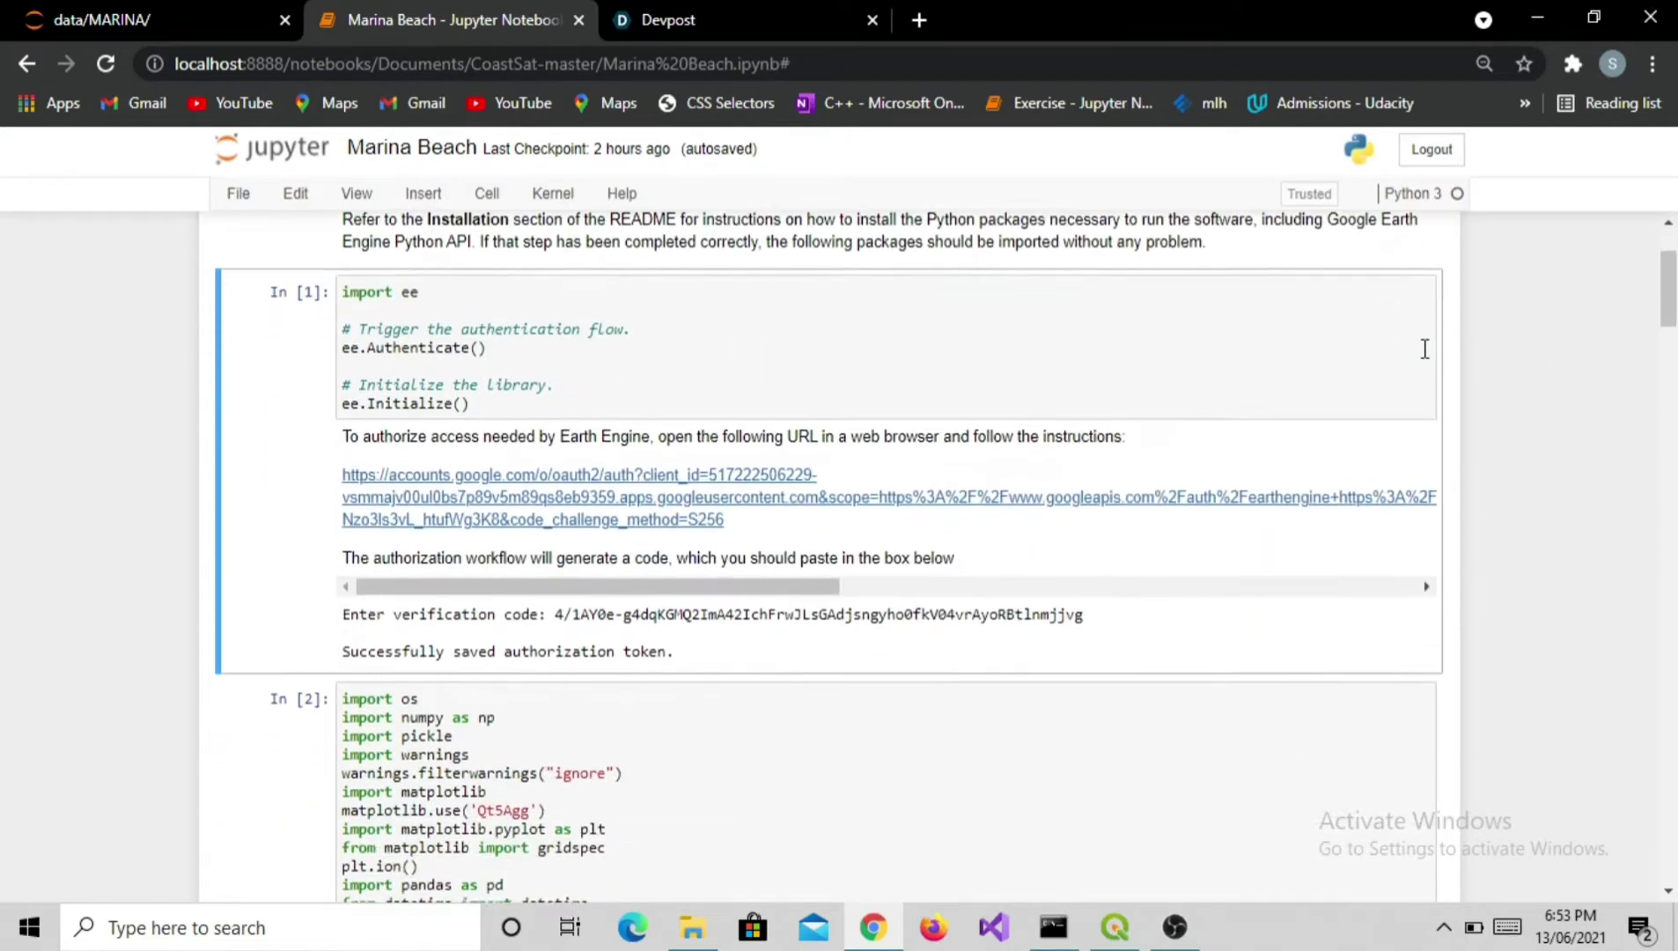
scroll(1428, 354, "down", 2)
scroll(1428, 355, "down", 2)
scroll(1428, 355, "up", 2)
scroll(1428, 355, "up", 2)
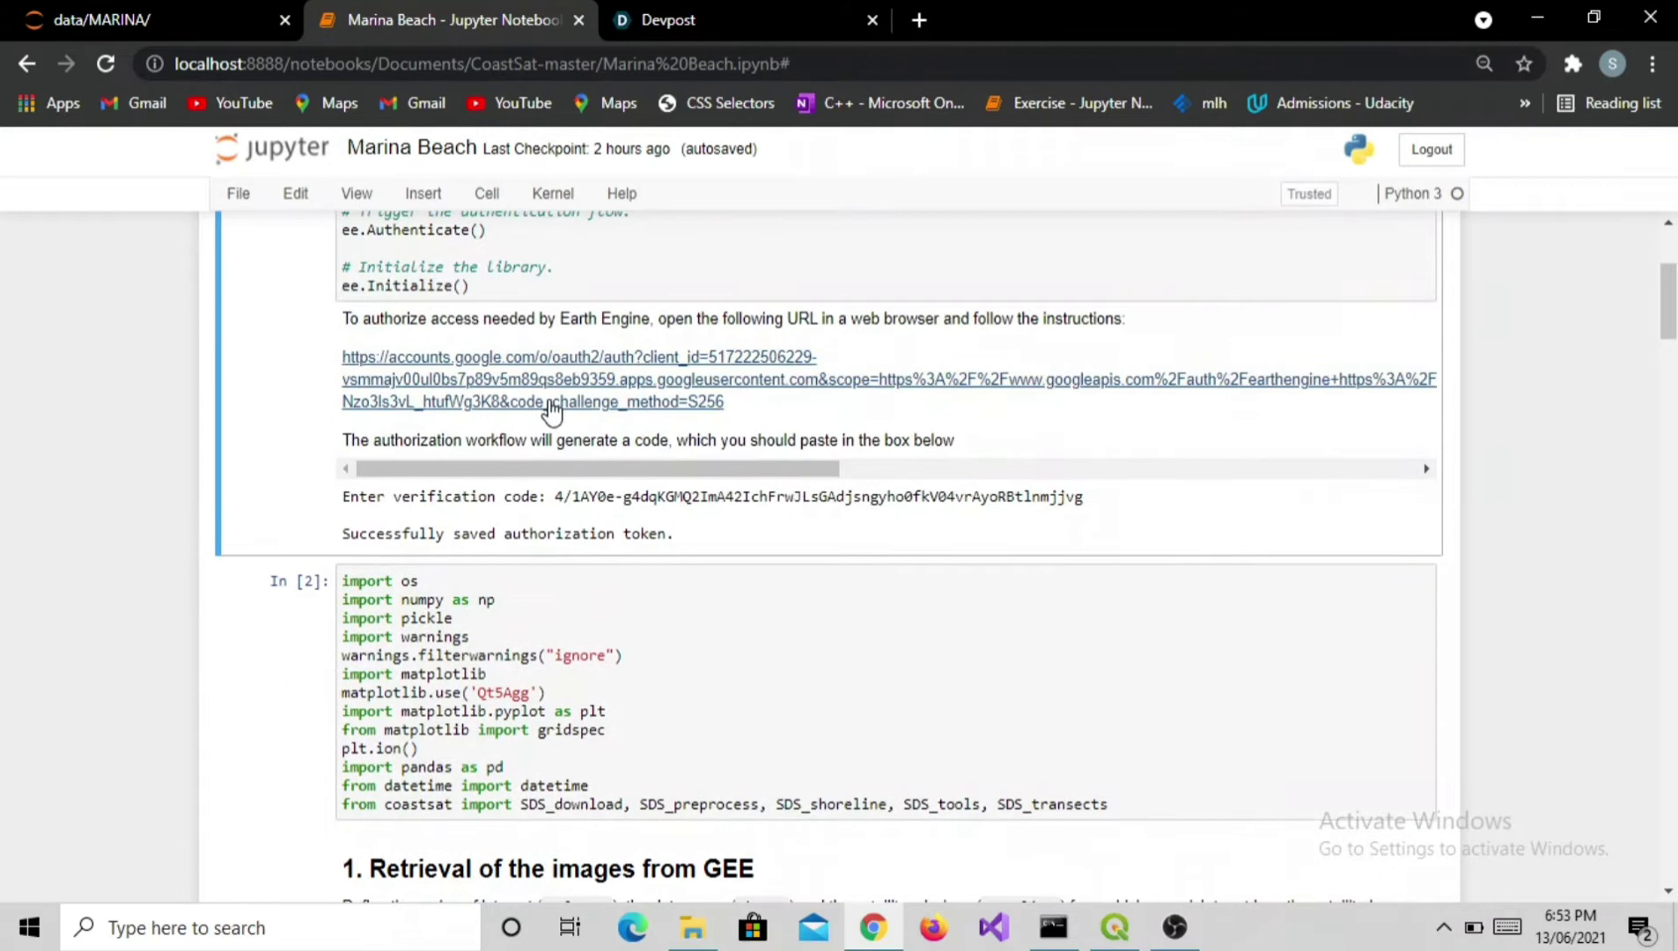
scroll(603, 368, "up", 2)
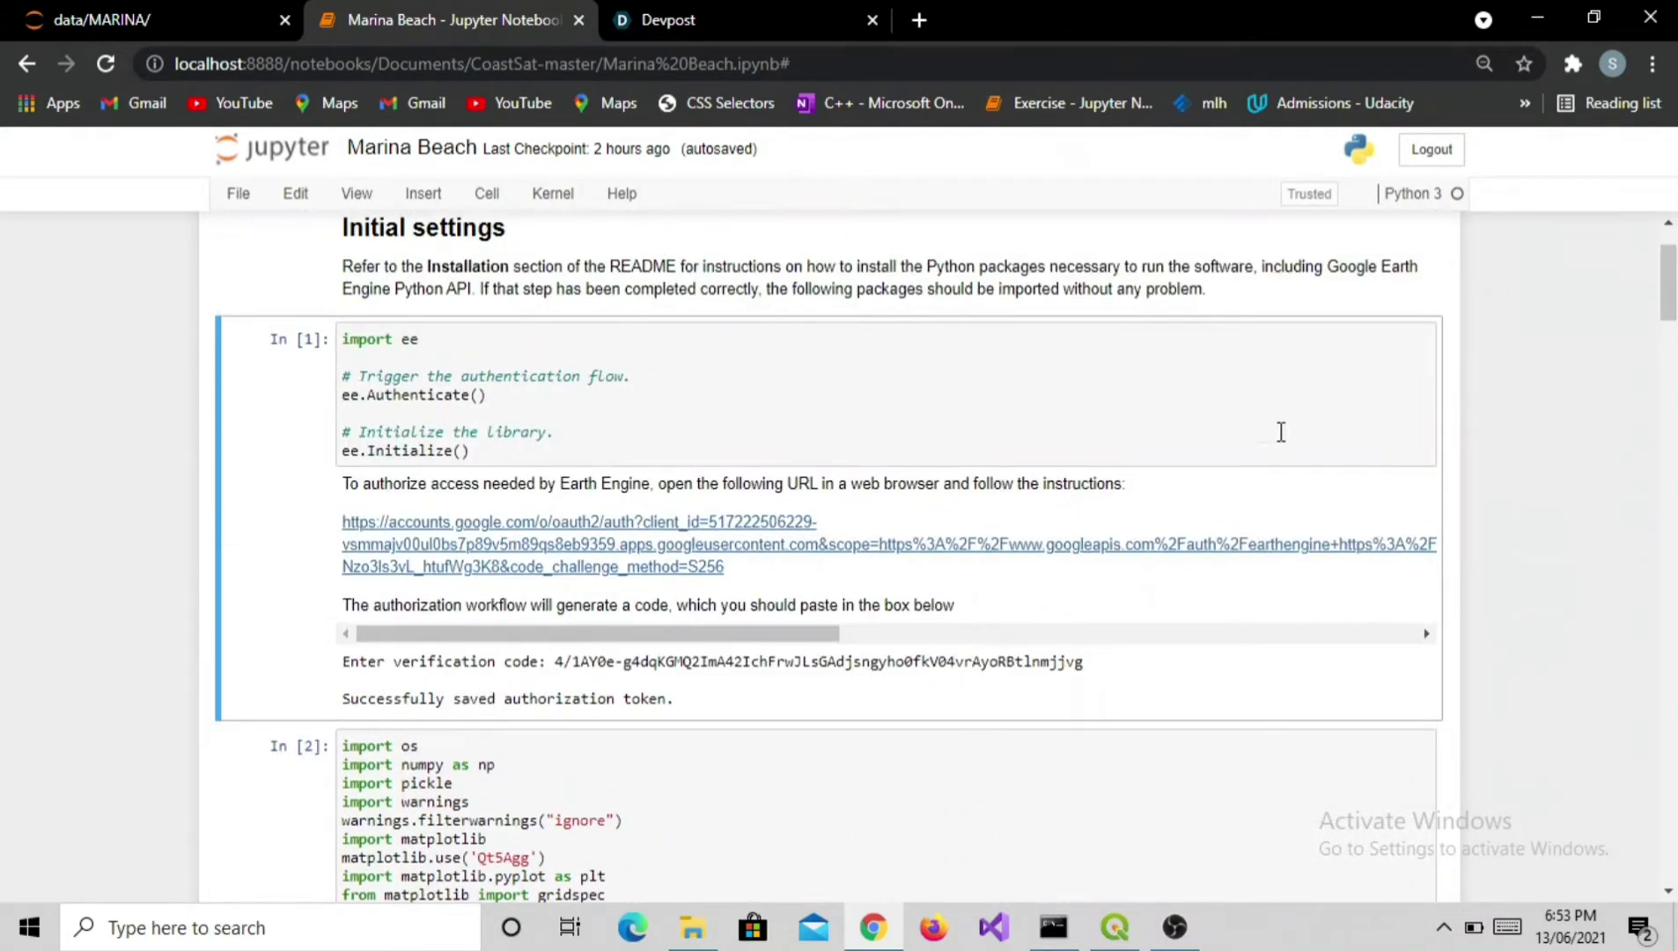
scroll(1302, 459, "down", 1)
scroll(1302, 459, "down", 5)
scroll(1302, 459, "down", 3)
scroll(1302, 458, "down", 3)
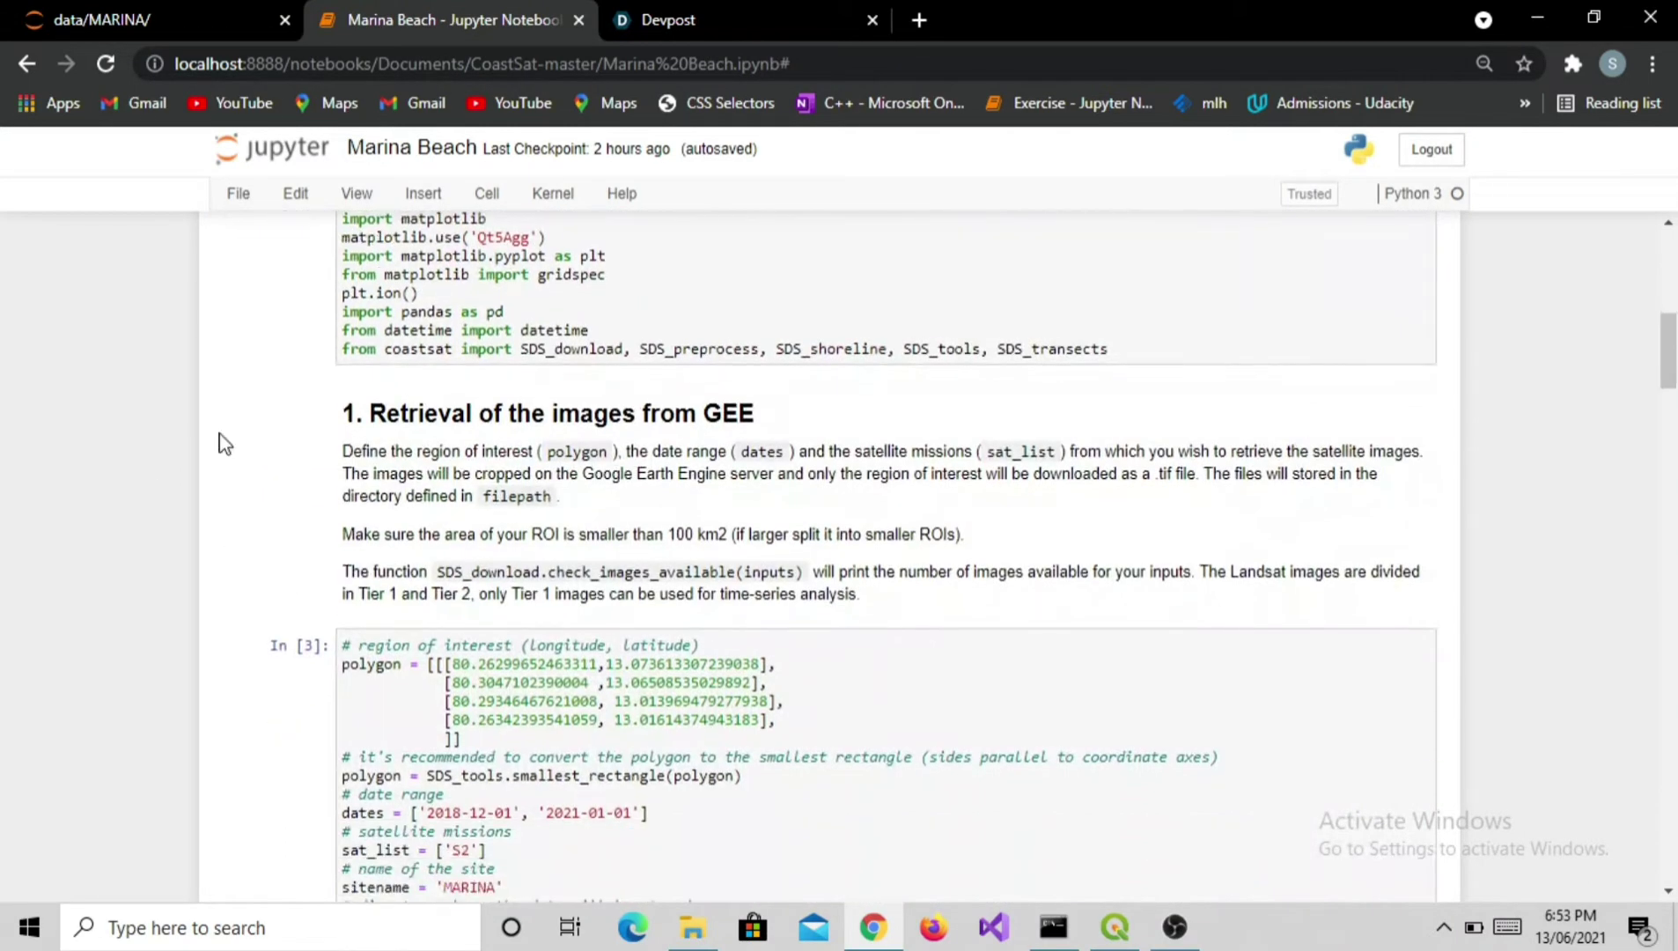
scroll(561, 498, "down", 2)
scroll(561, 497, "down", 2)
scroll(773, 563, "down", 2)
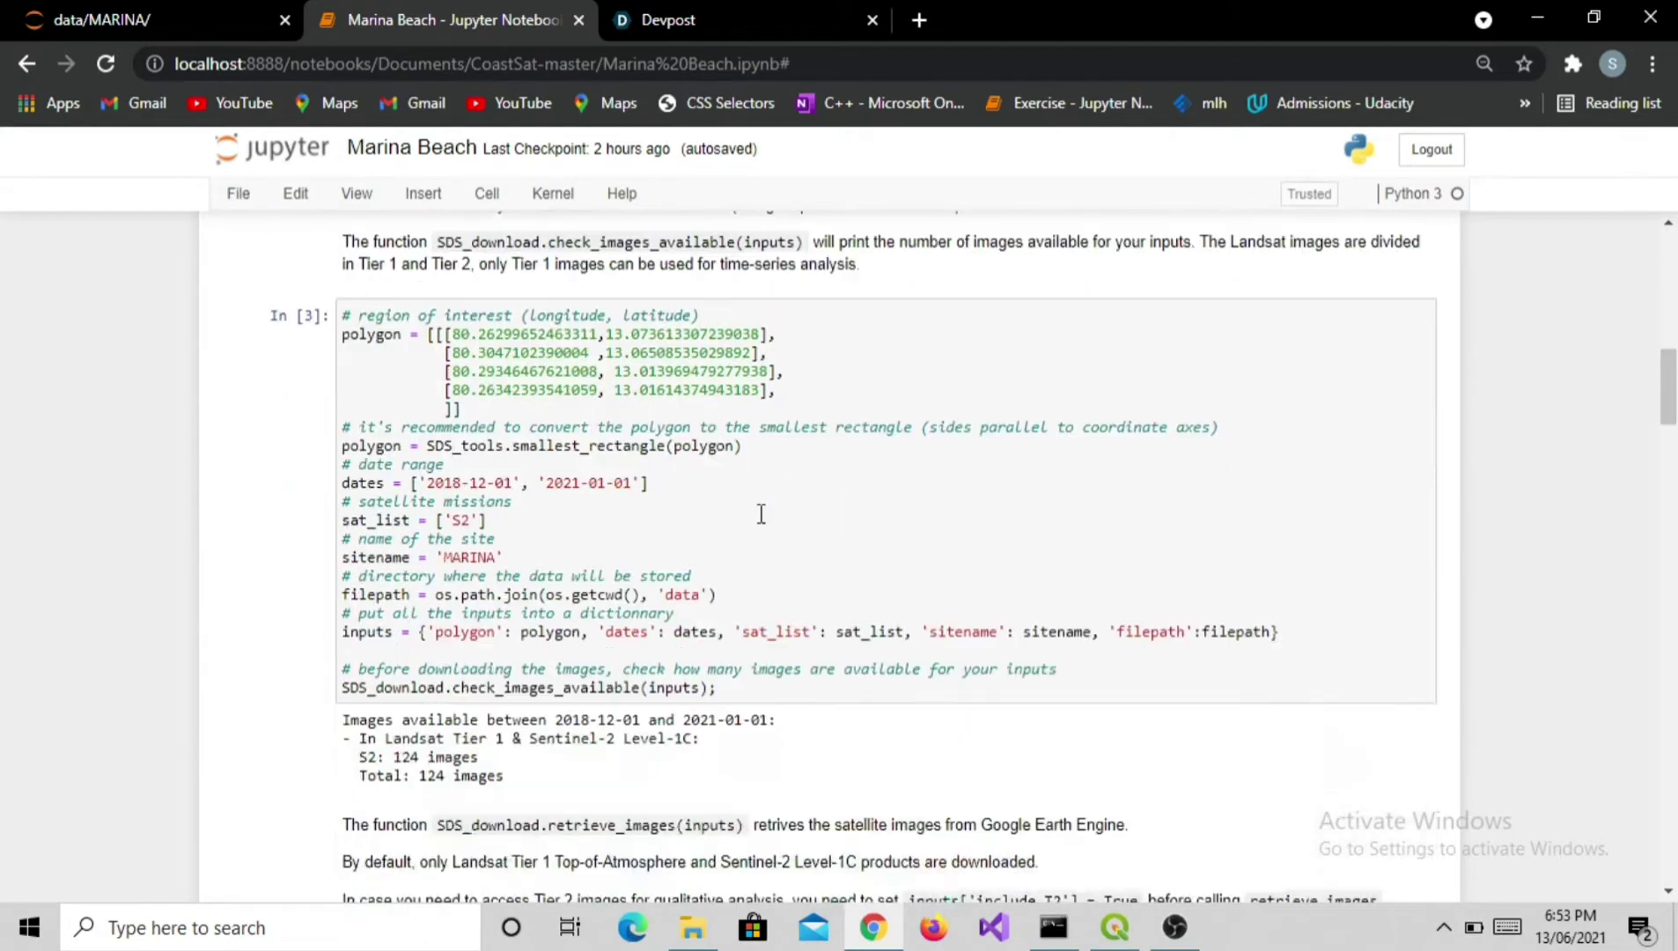
scroll(866, 497, "down", 3)
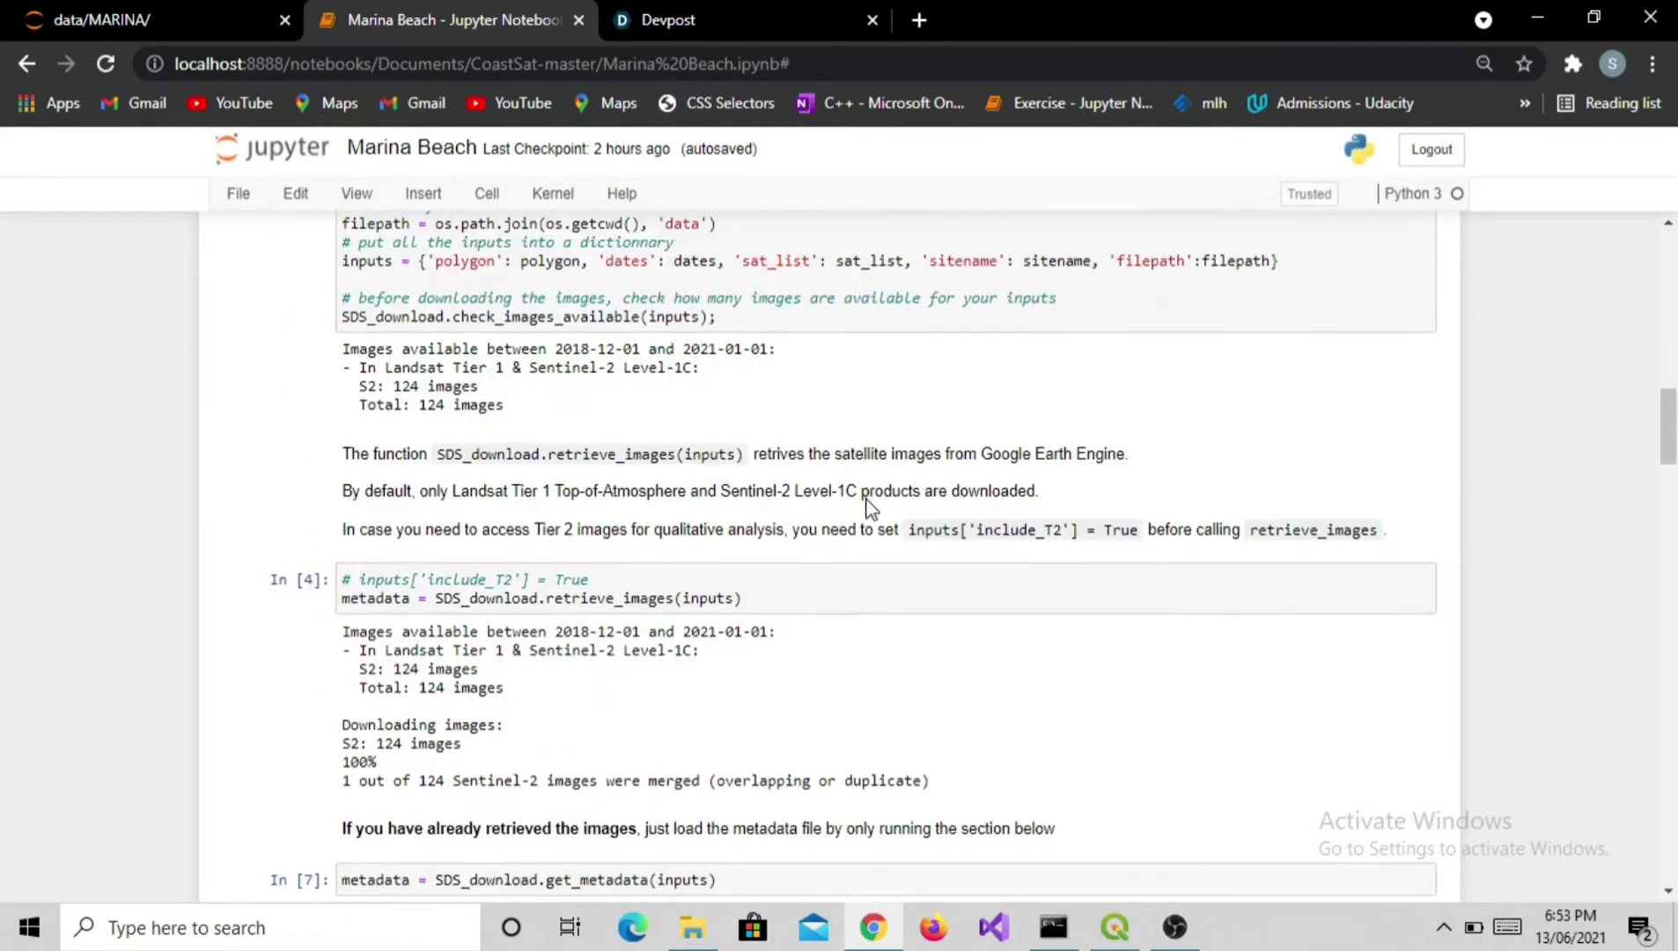
scroll(865, 498, "up", 3)
- View the first detection image, dated 2019-01-26, from the jpg_files\detection folder in ImageGlass
left_click(657, 346)
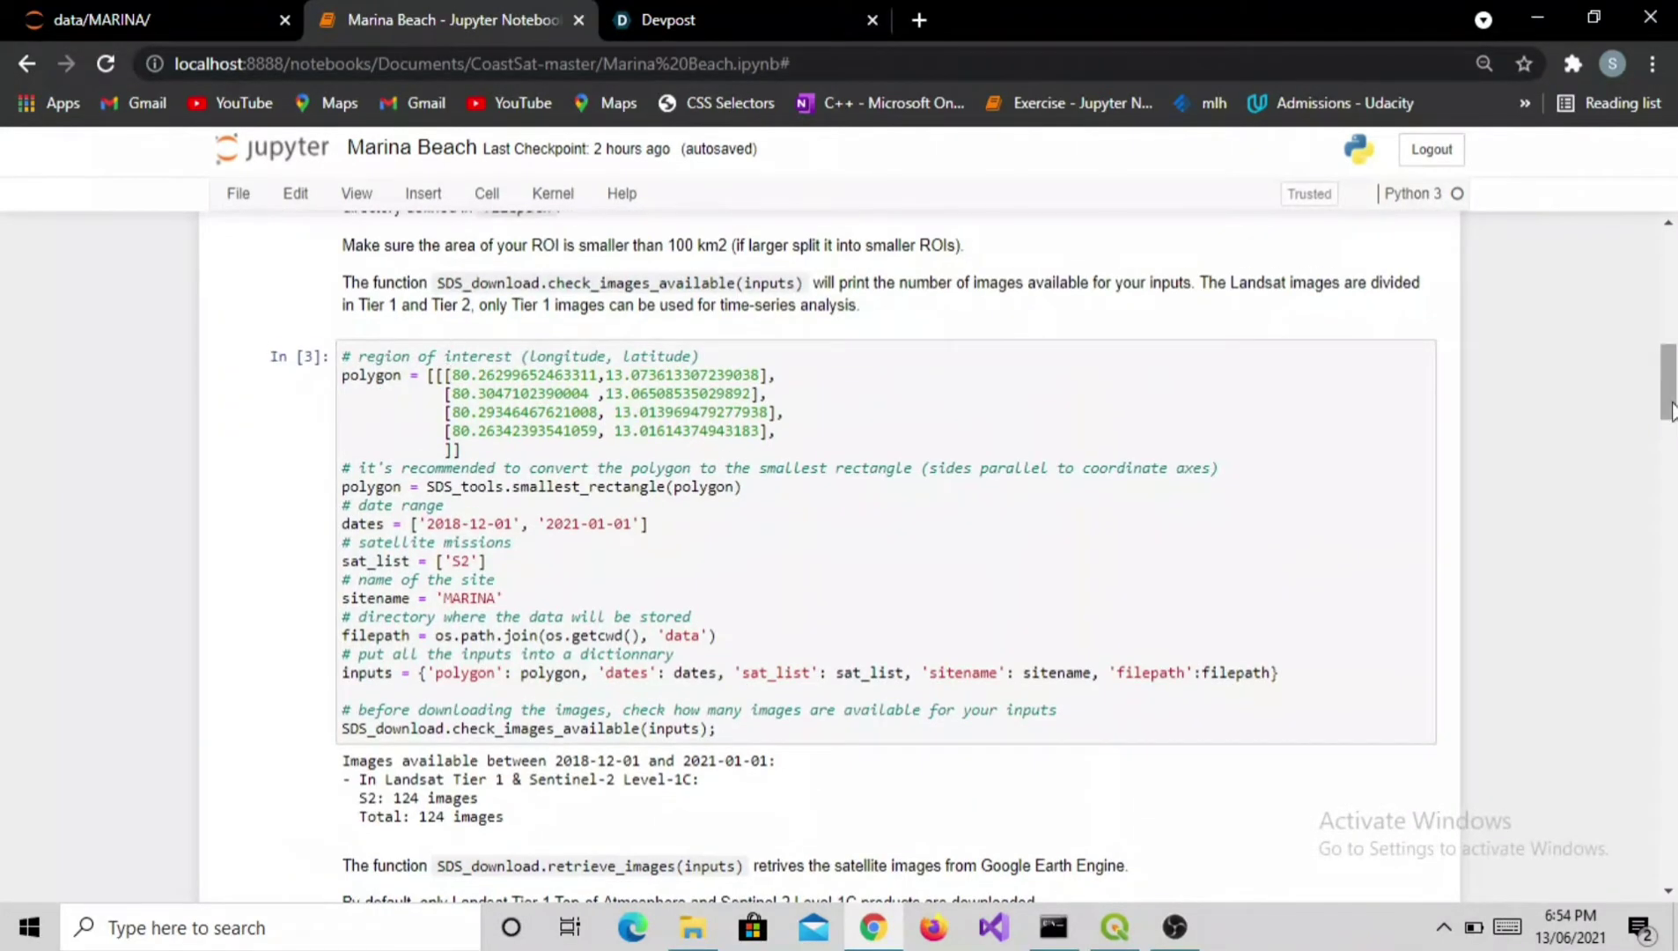
left_click_drag(1668, 406, 1667, 236)
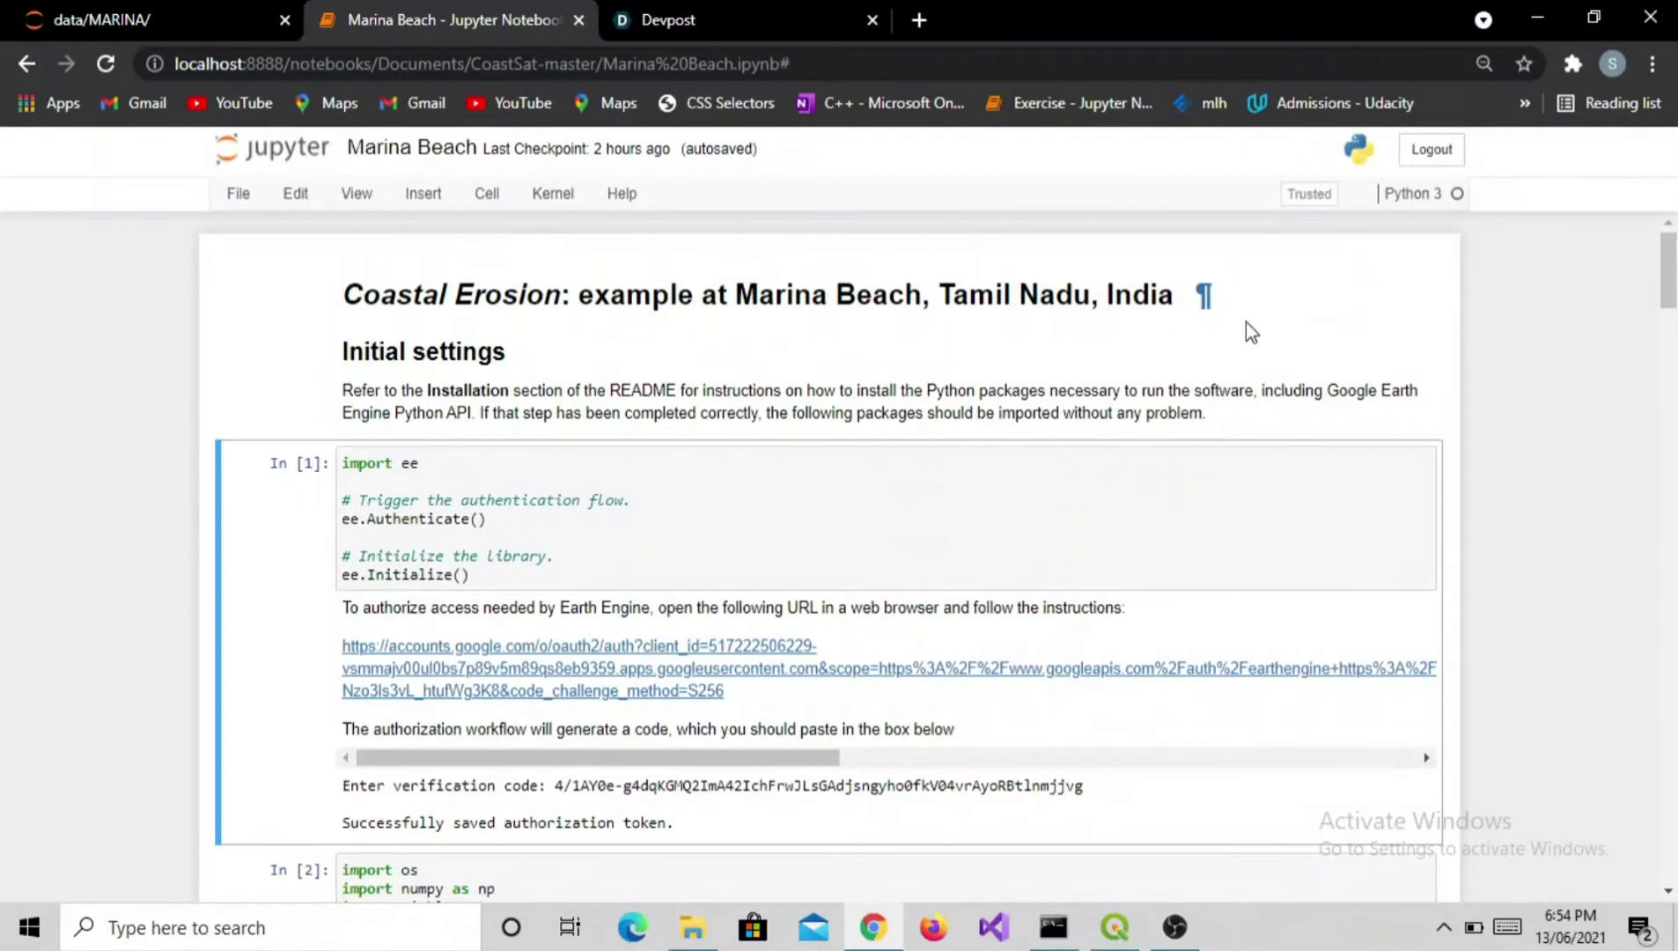
left_click_drag(1668, 262, 1668, 452)
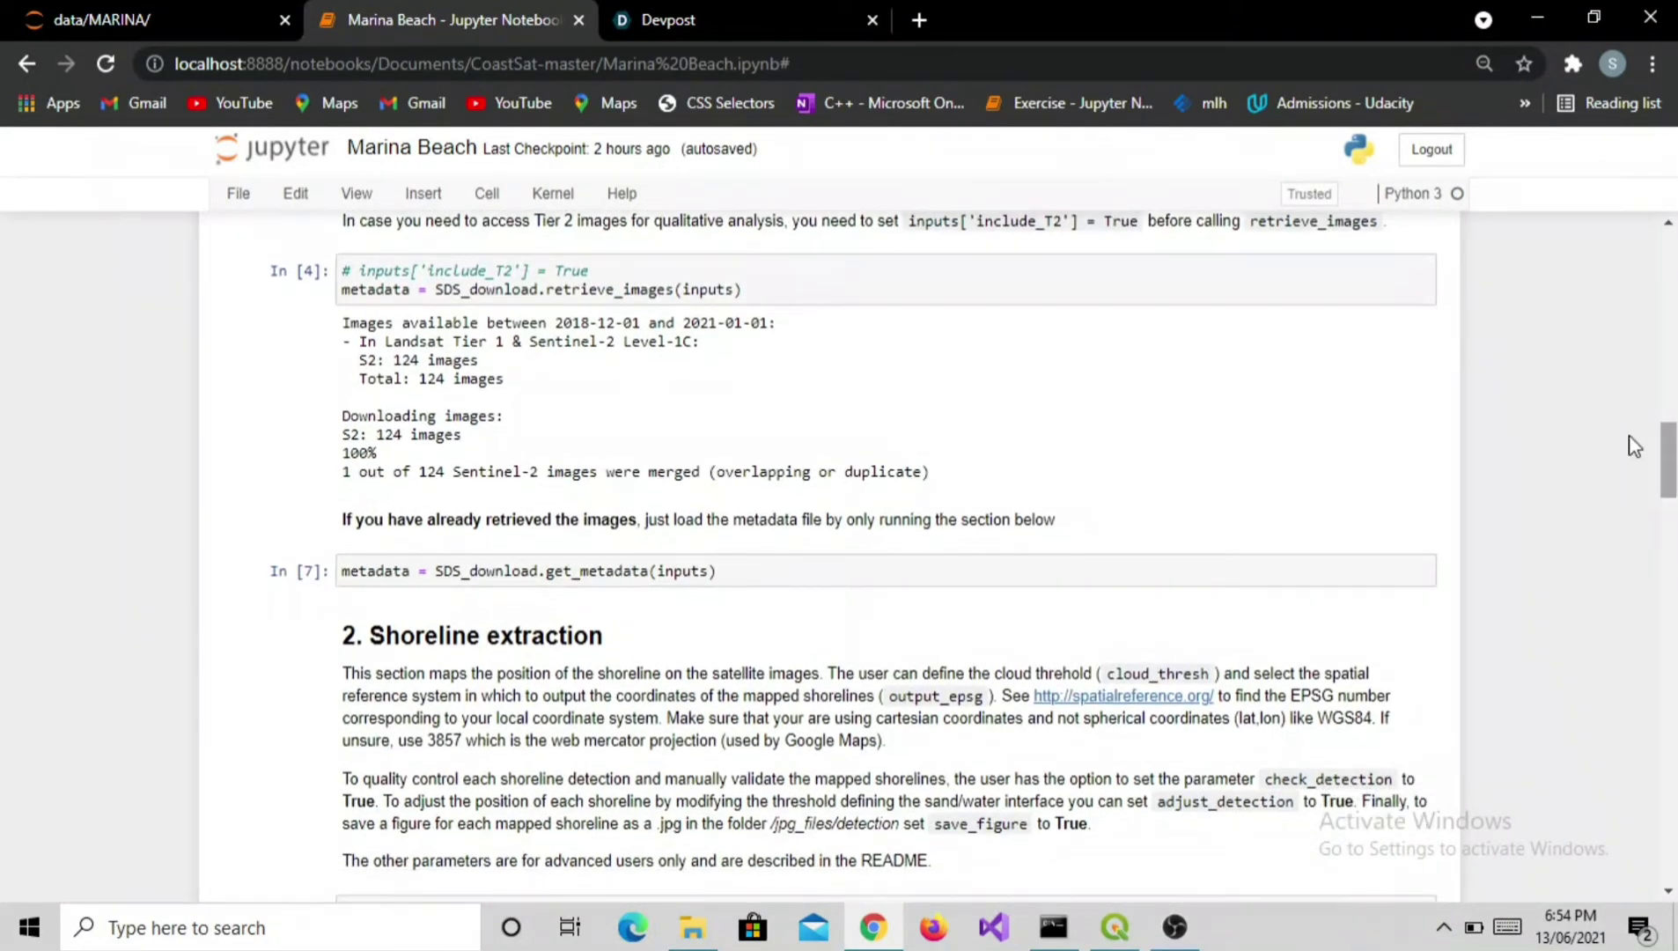
scroll(951, 323, "down", 2)
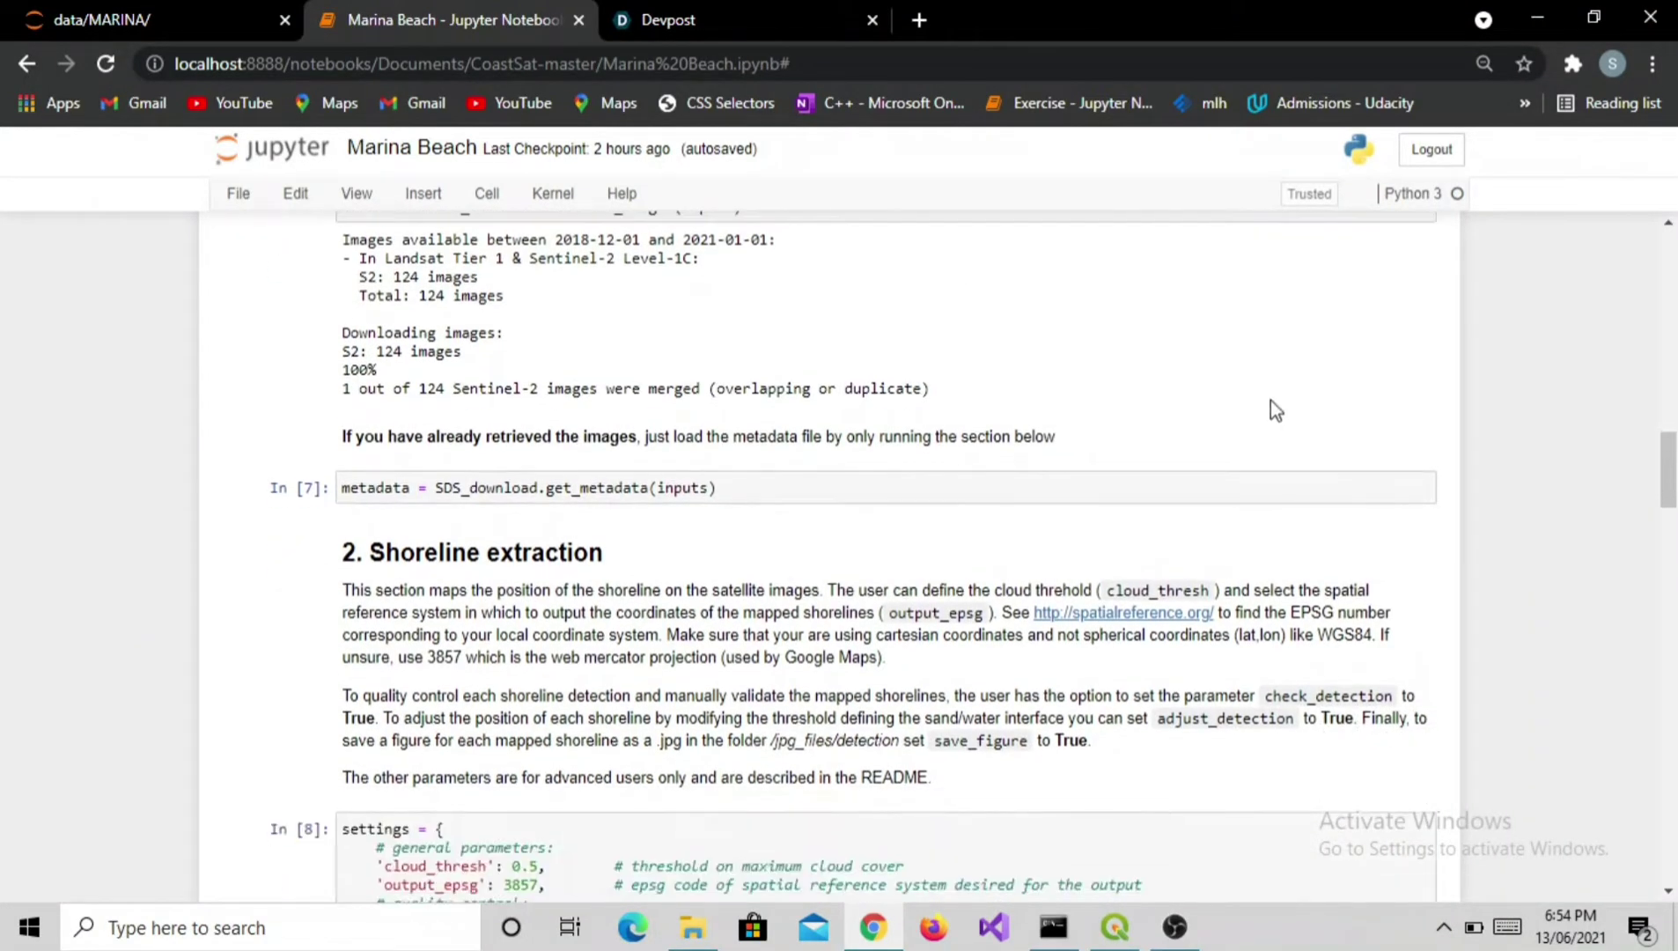
scroll(1254, 408, "down", 2)
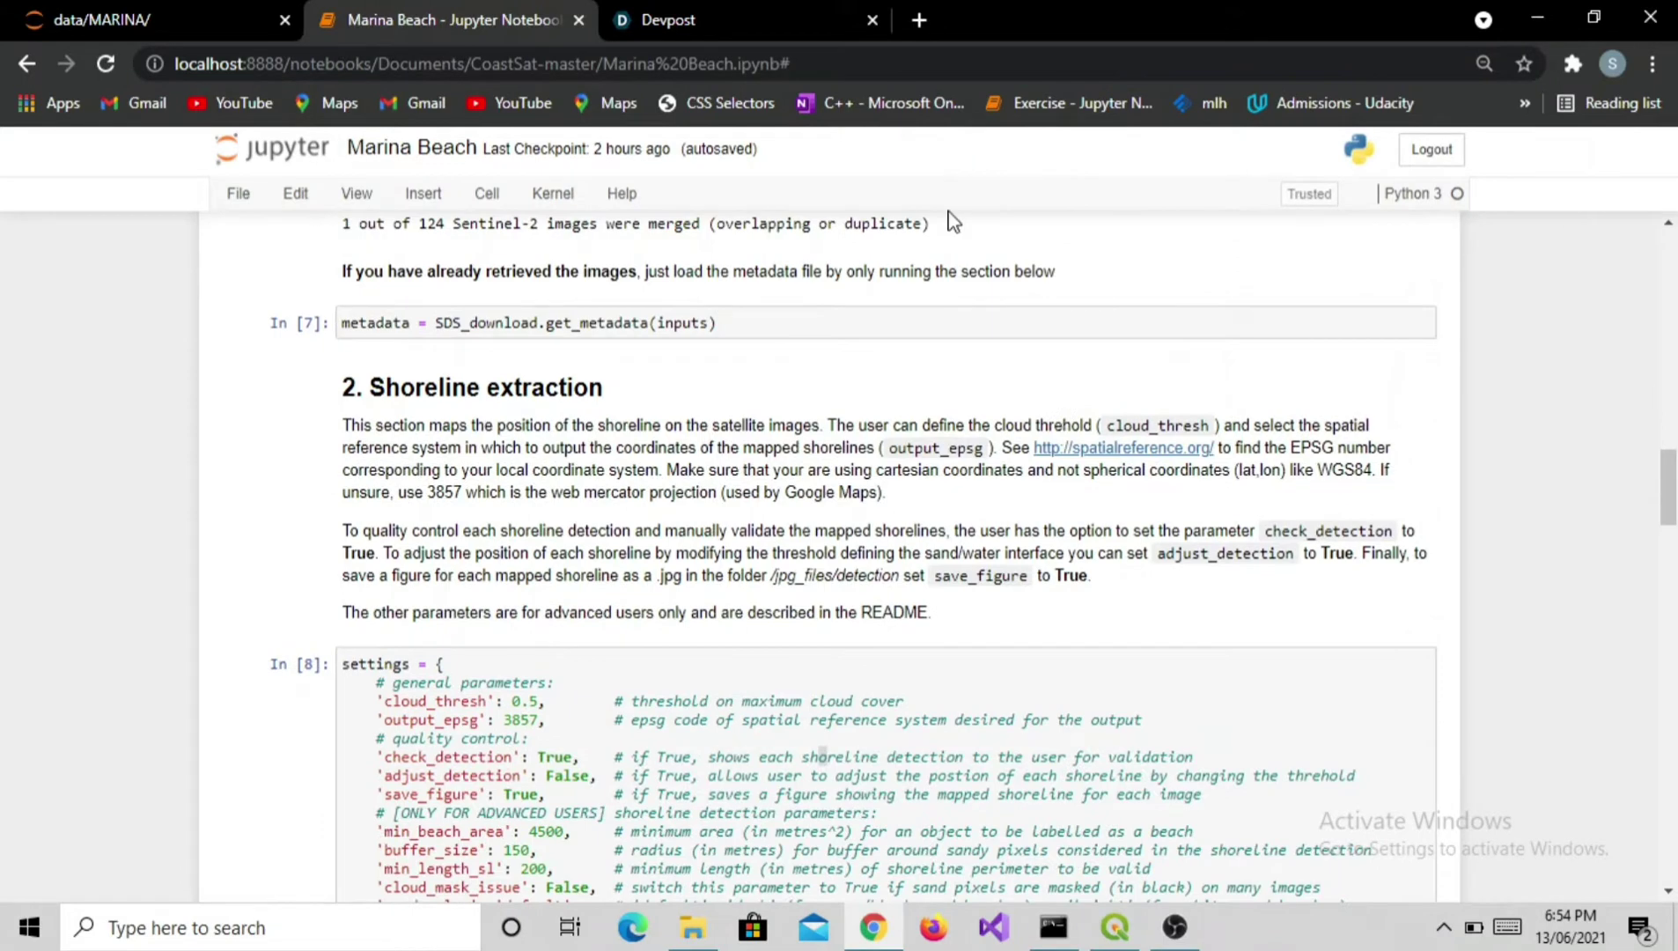
scroll(954, 221, "down", 3)
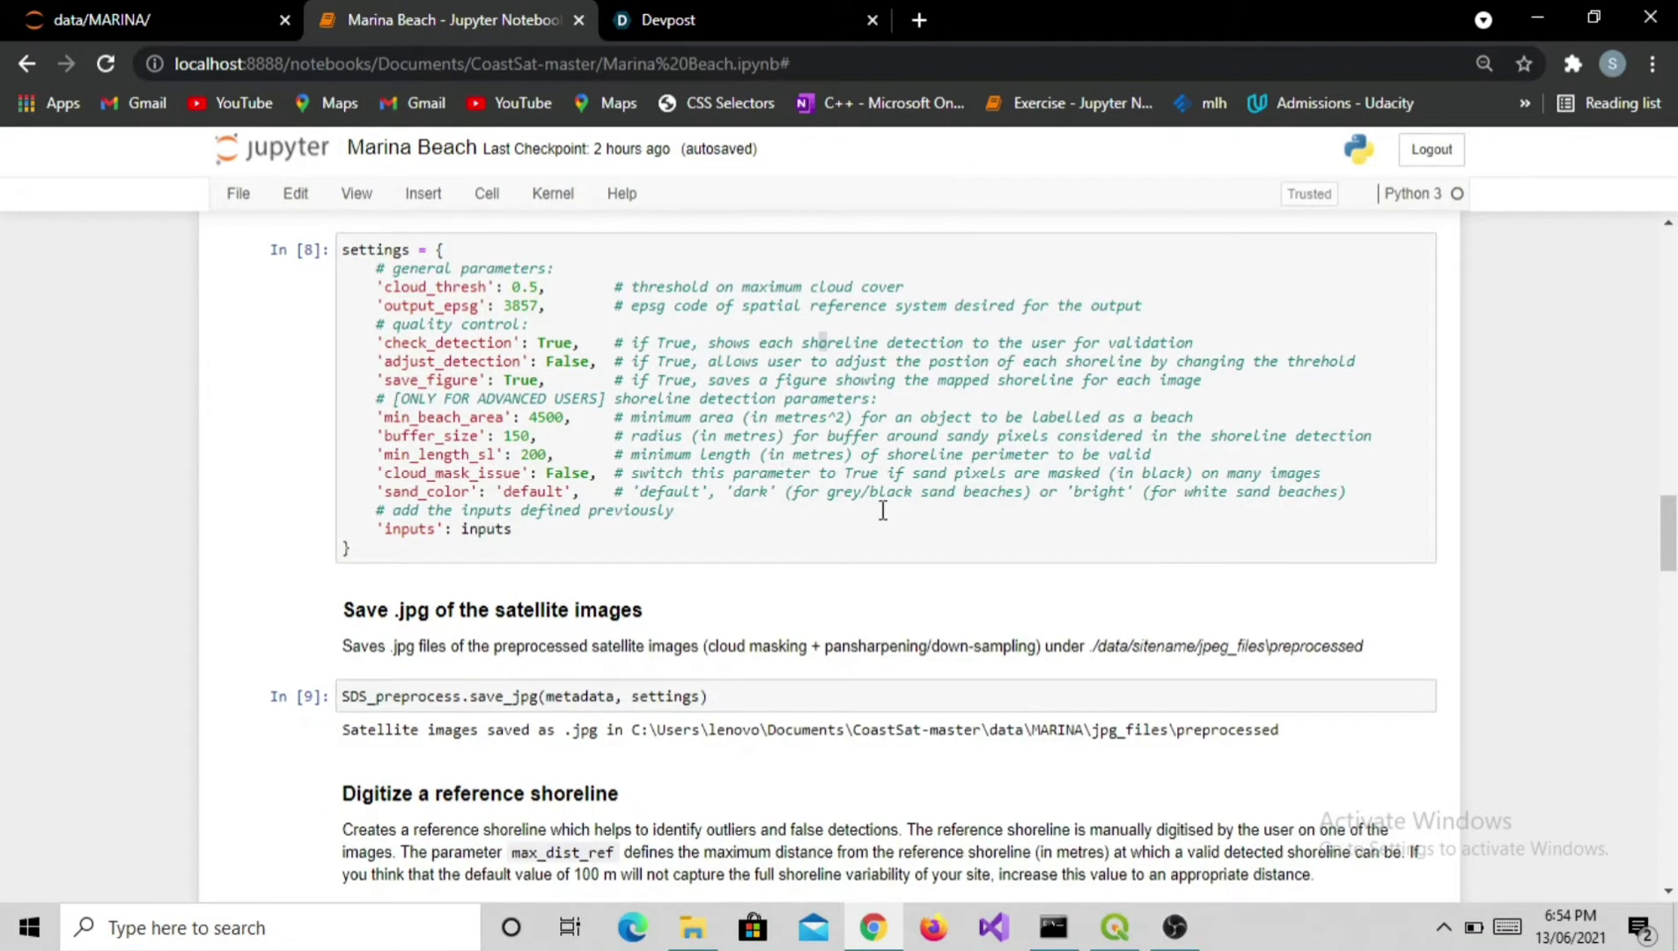
scroll(882, 510, "up", 1)
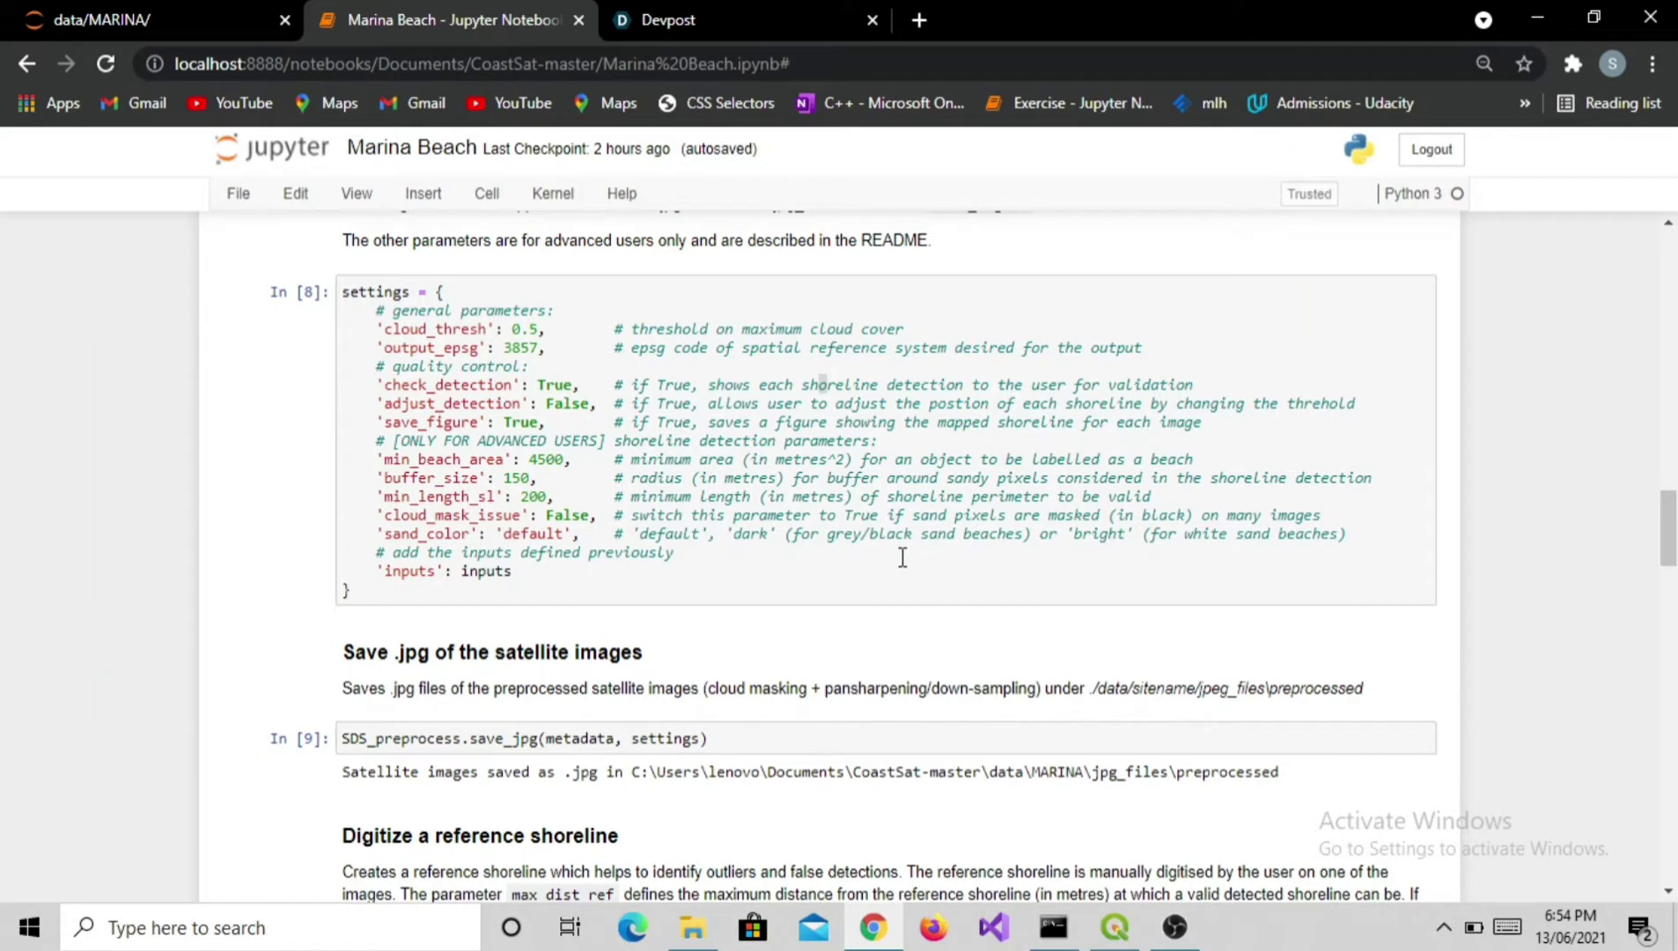
left_click(692, 928)
left_click(303, 336)
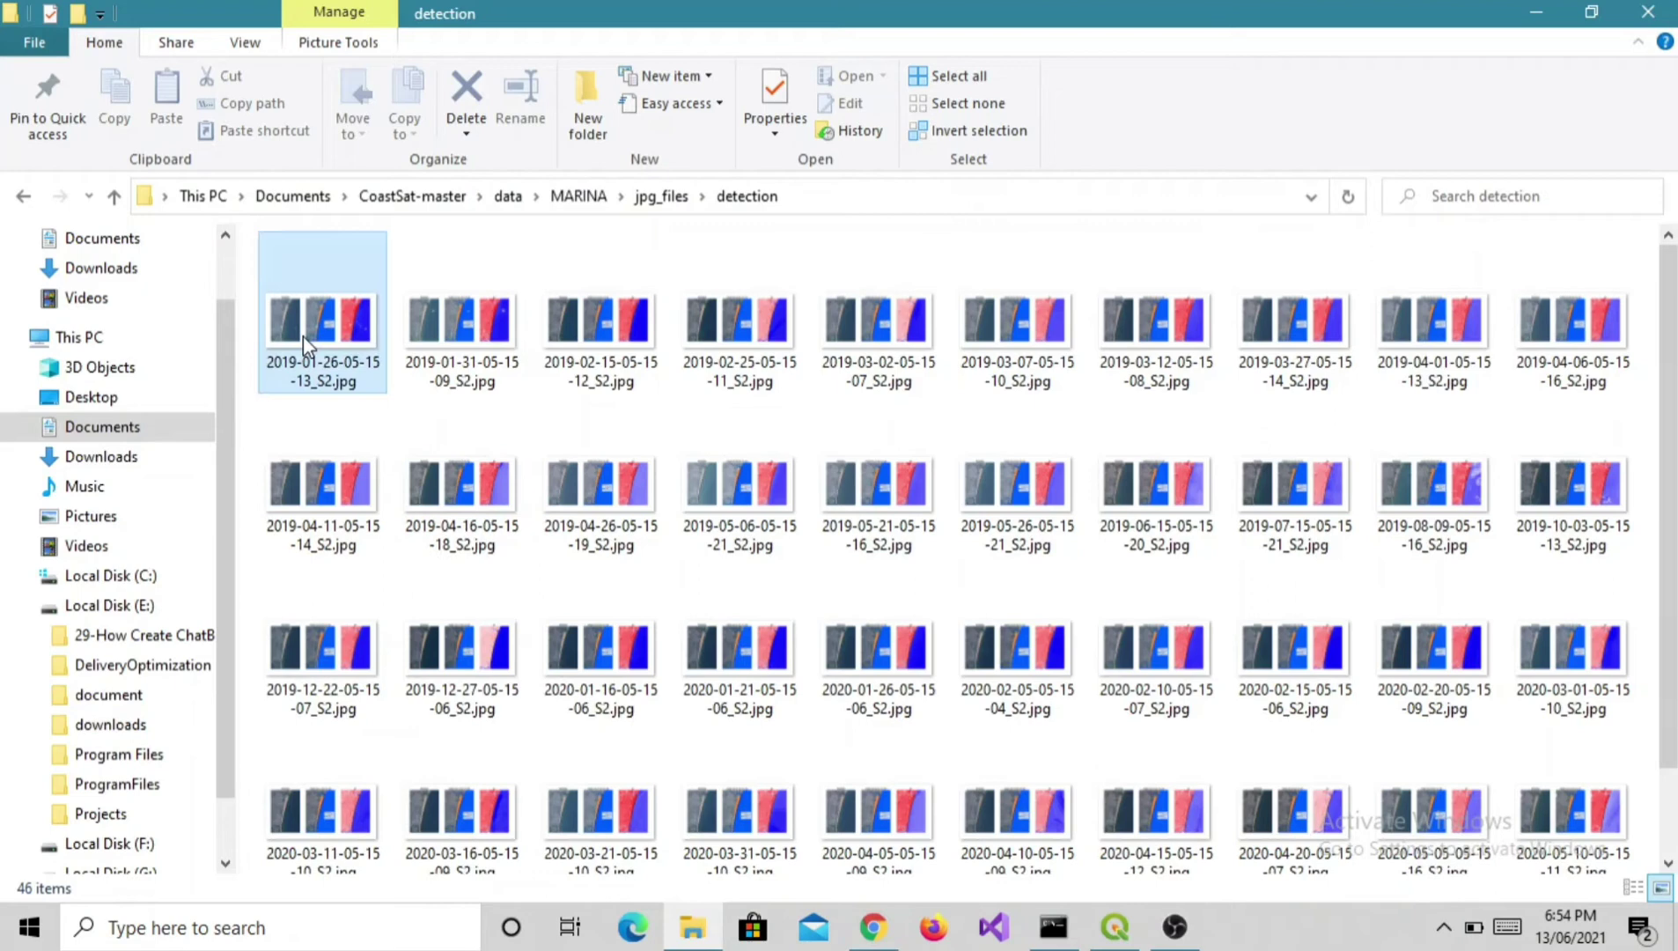
double_click(303, 336)
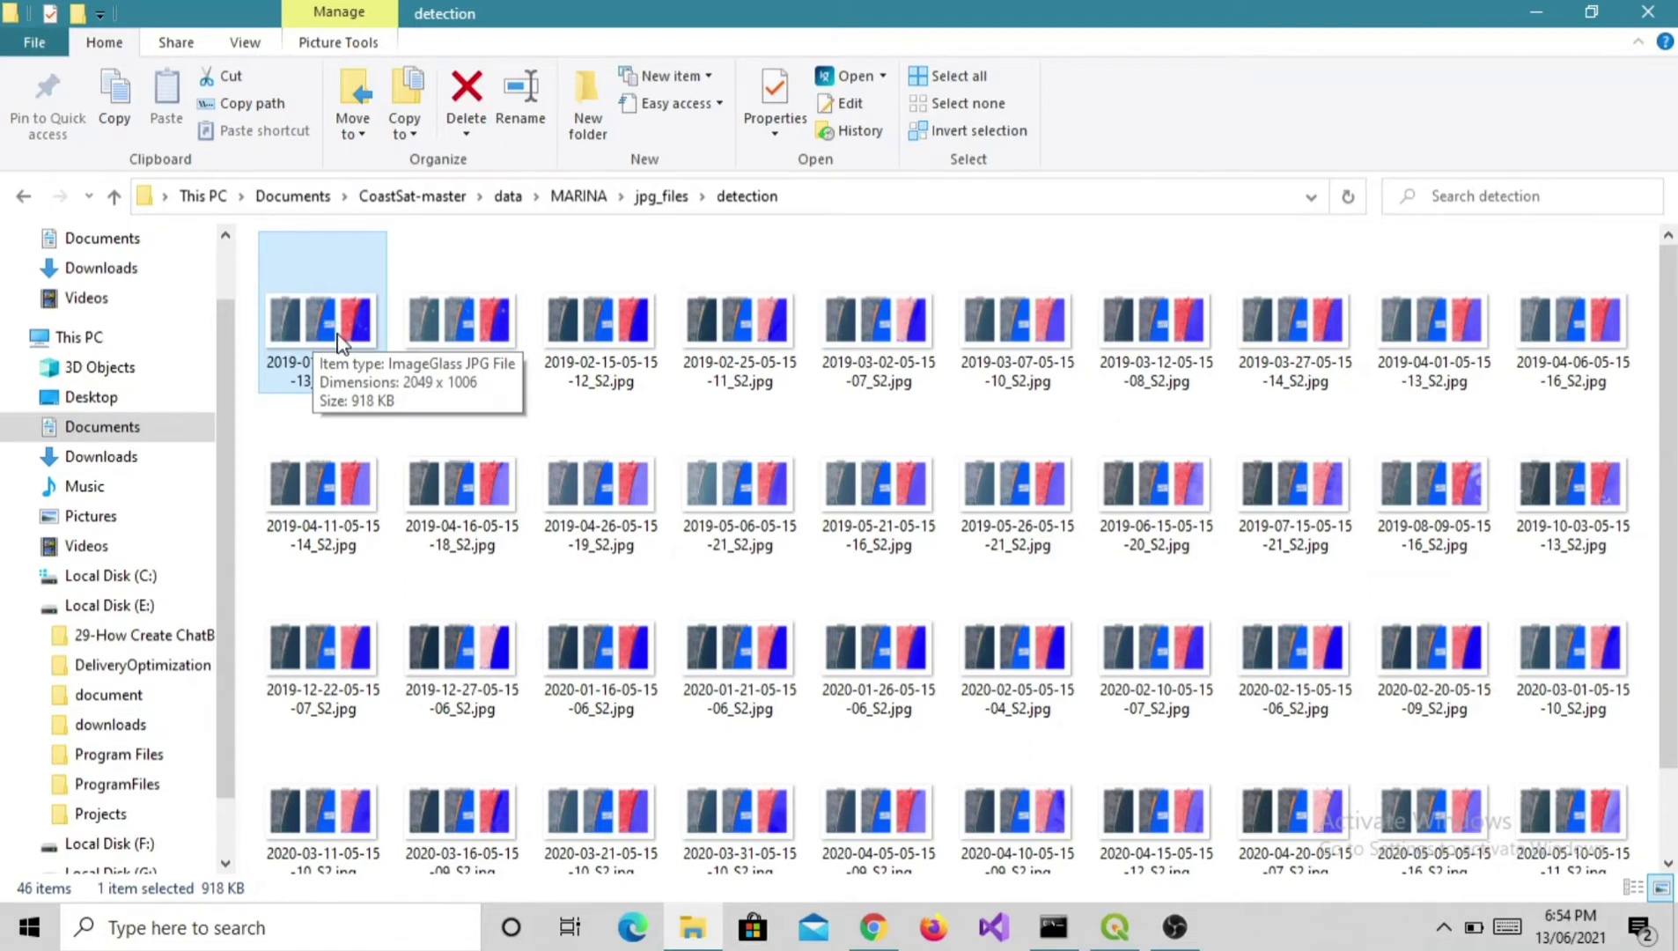
double_click(322, 331)
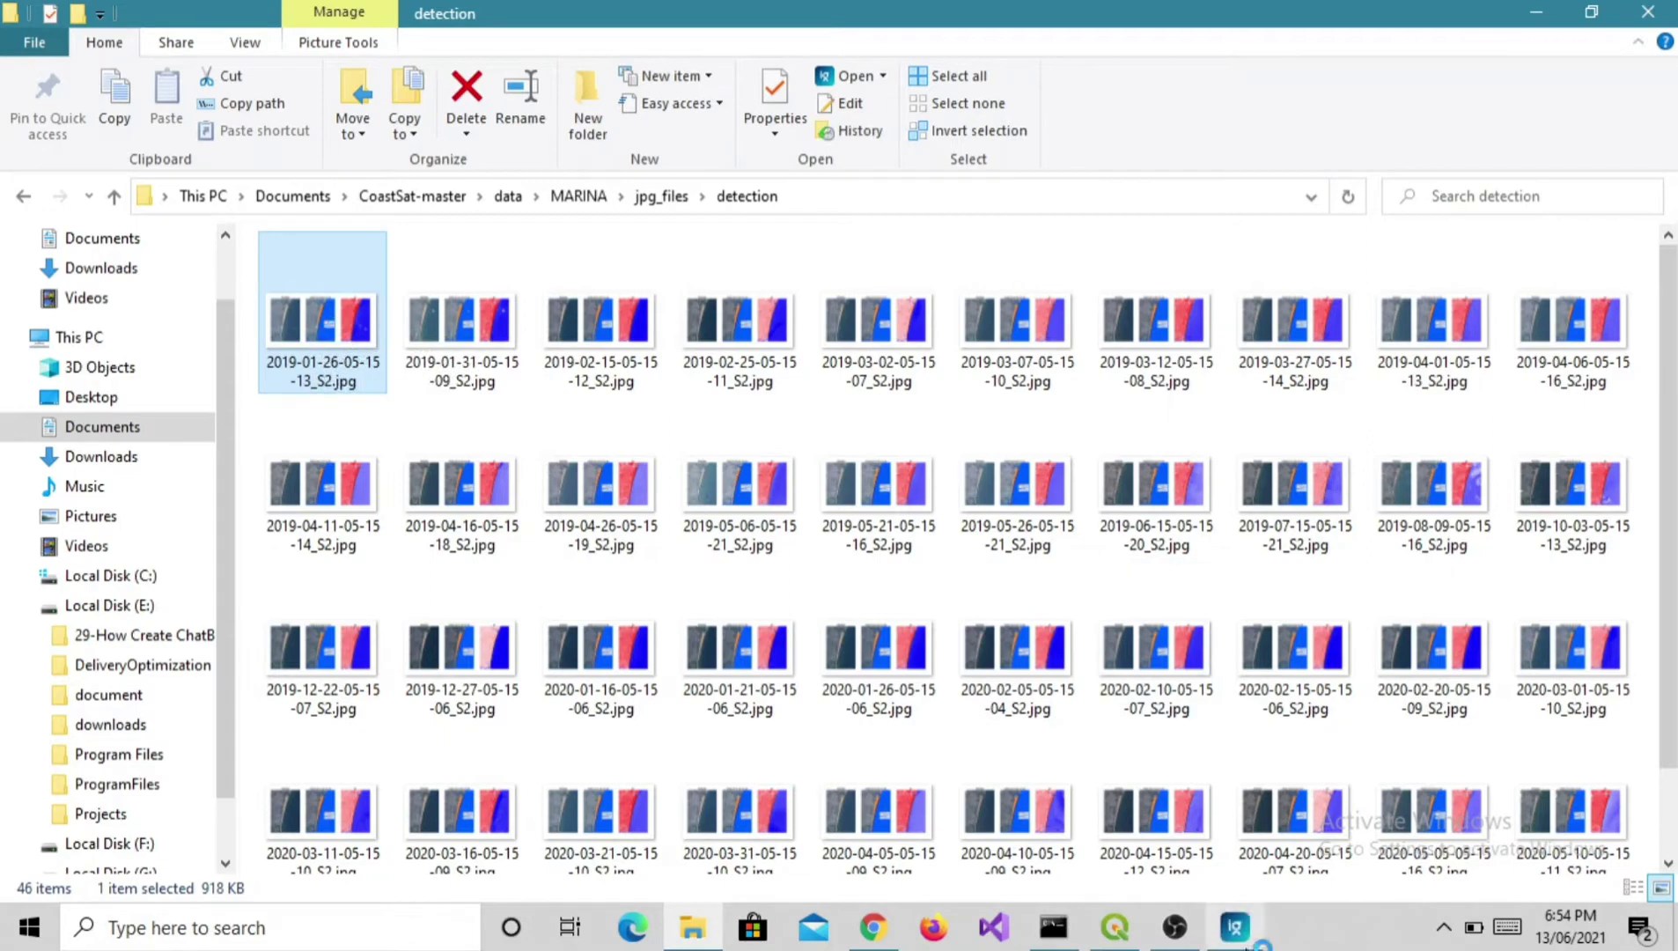
left_click(1233, 930)
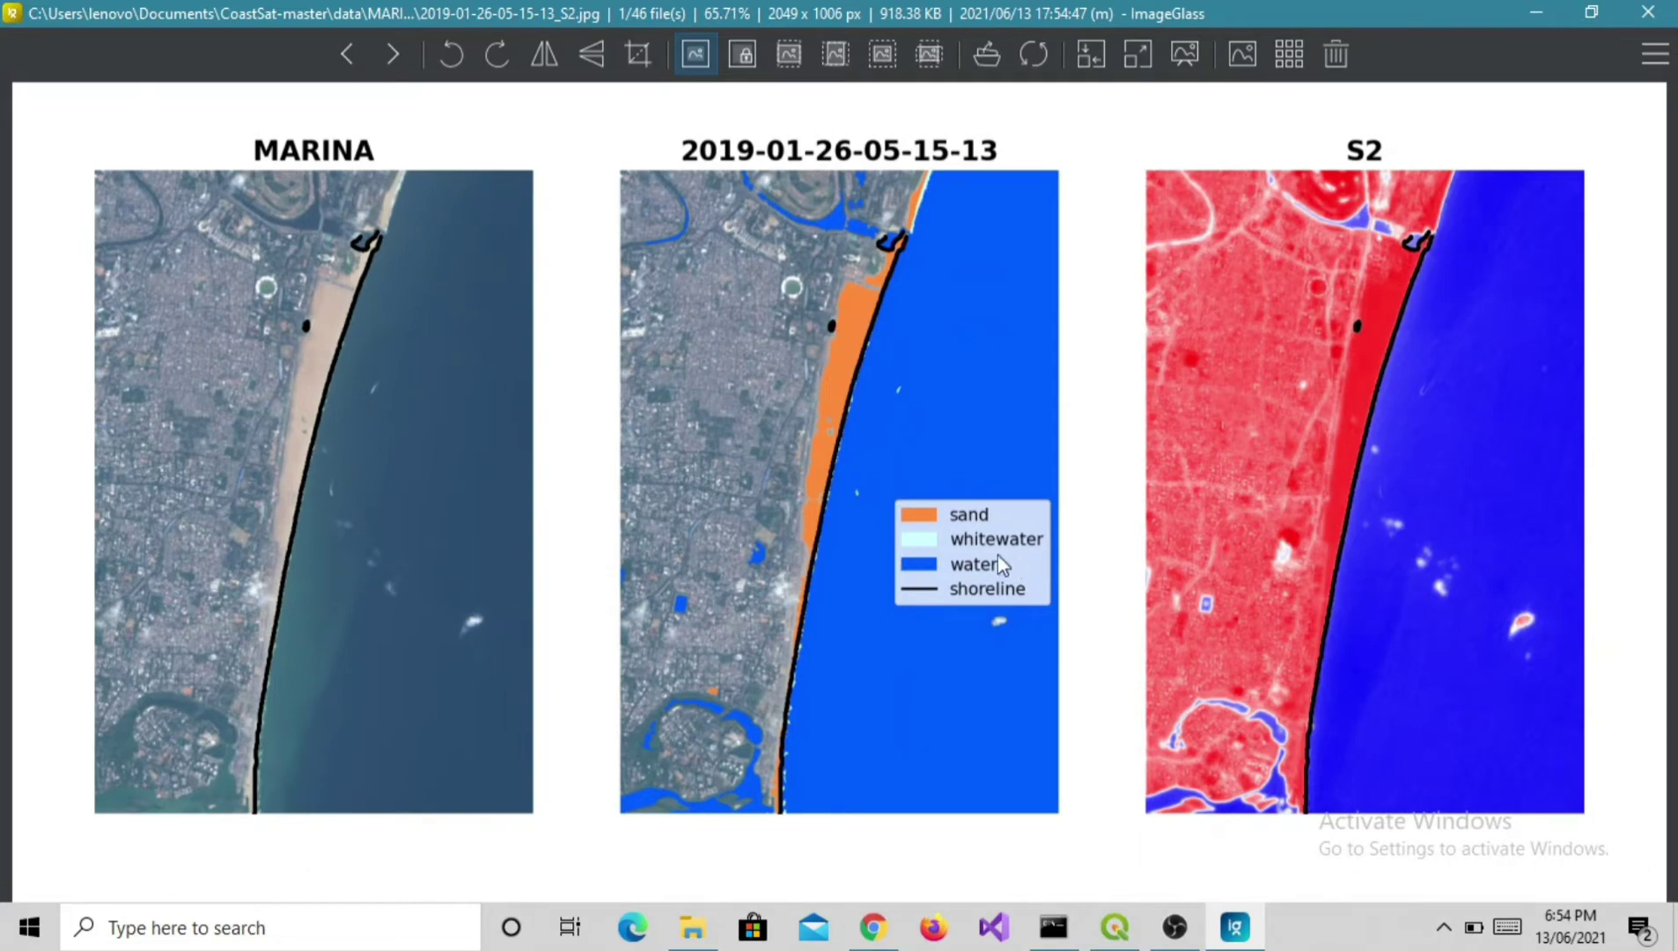
left_click(1533, 14)
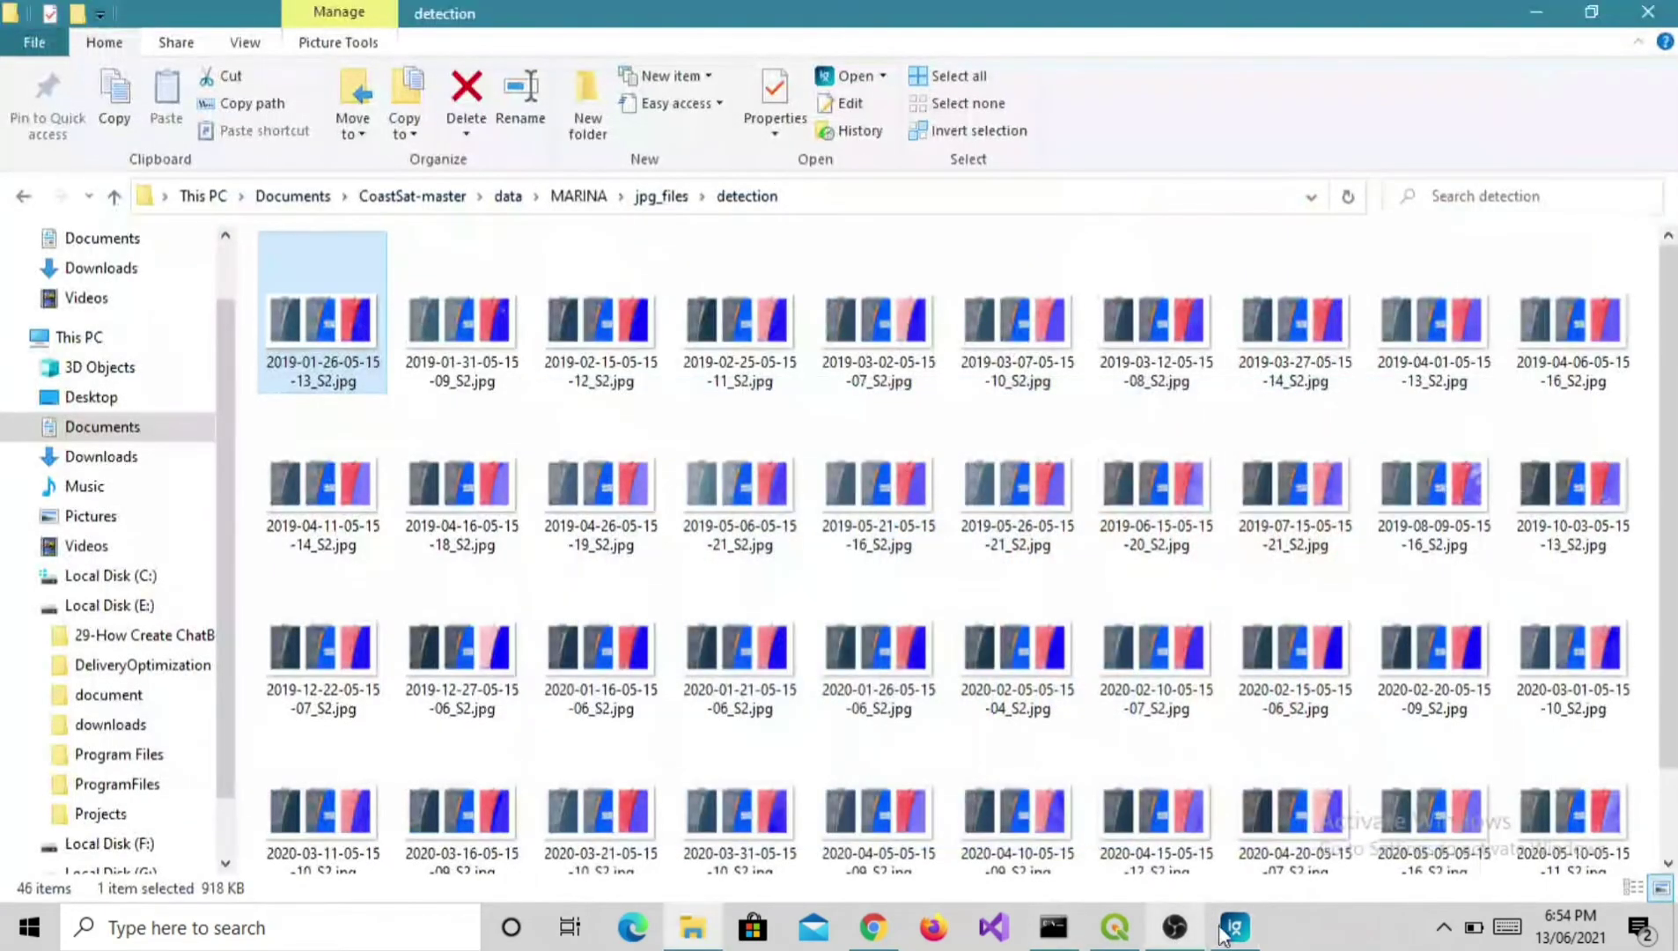
scroll(1018, 524, "down", 1)
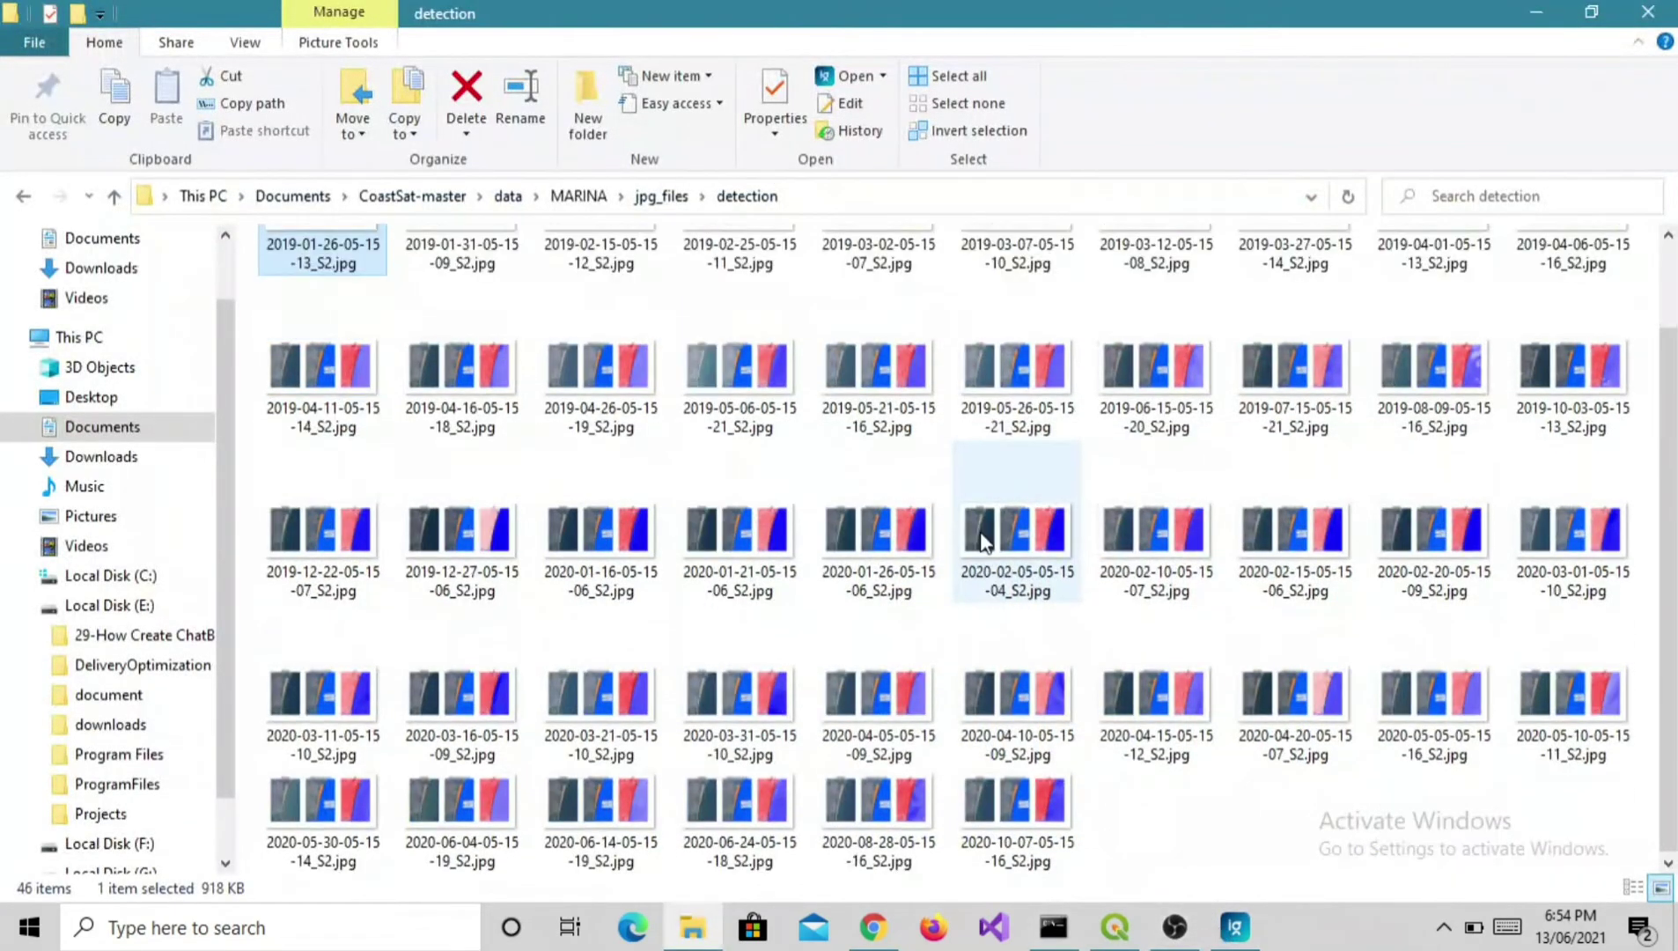
left_click(1027, 819)
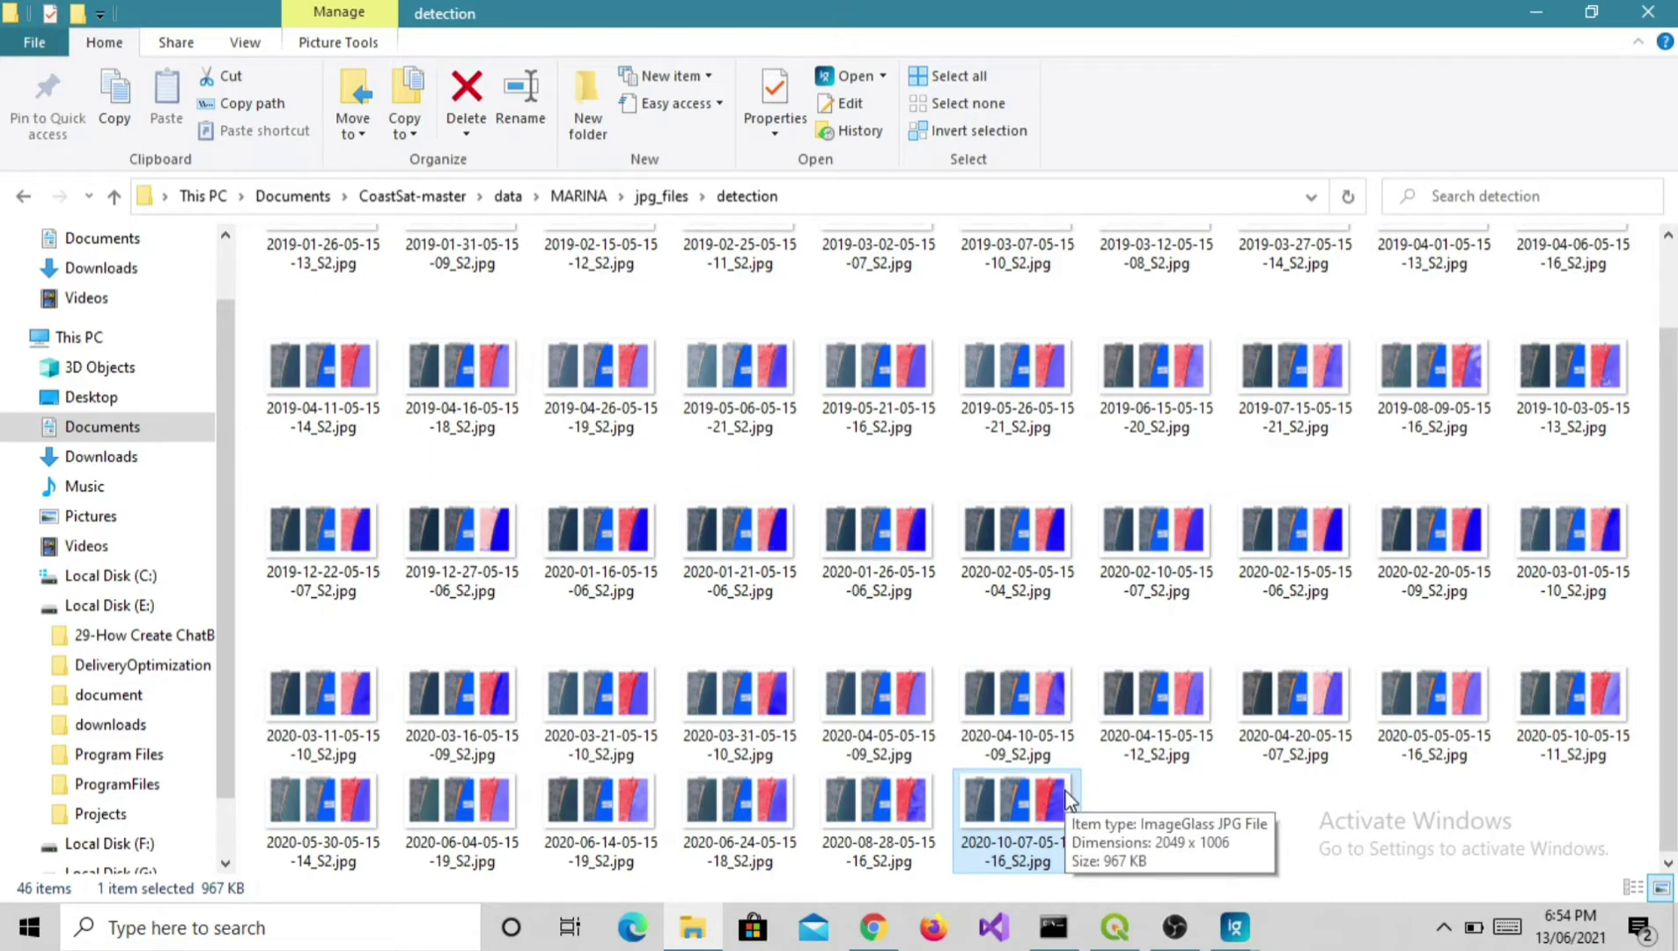
left_click(1236, 930)
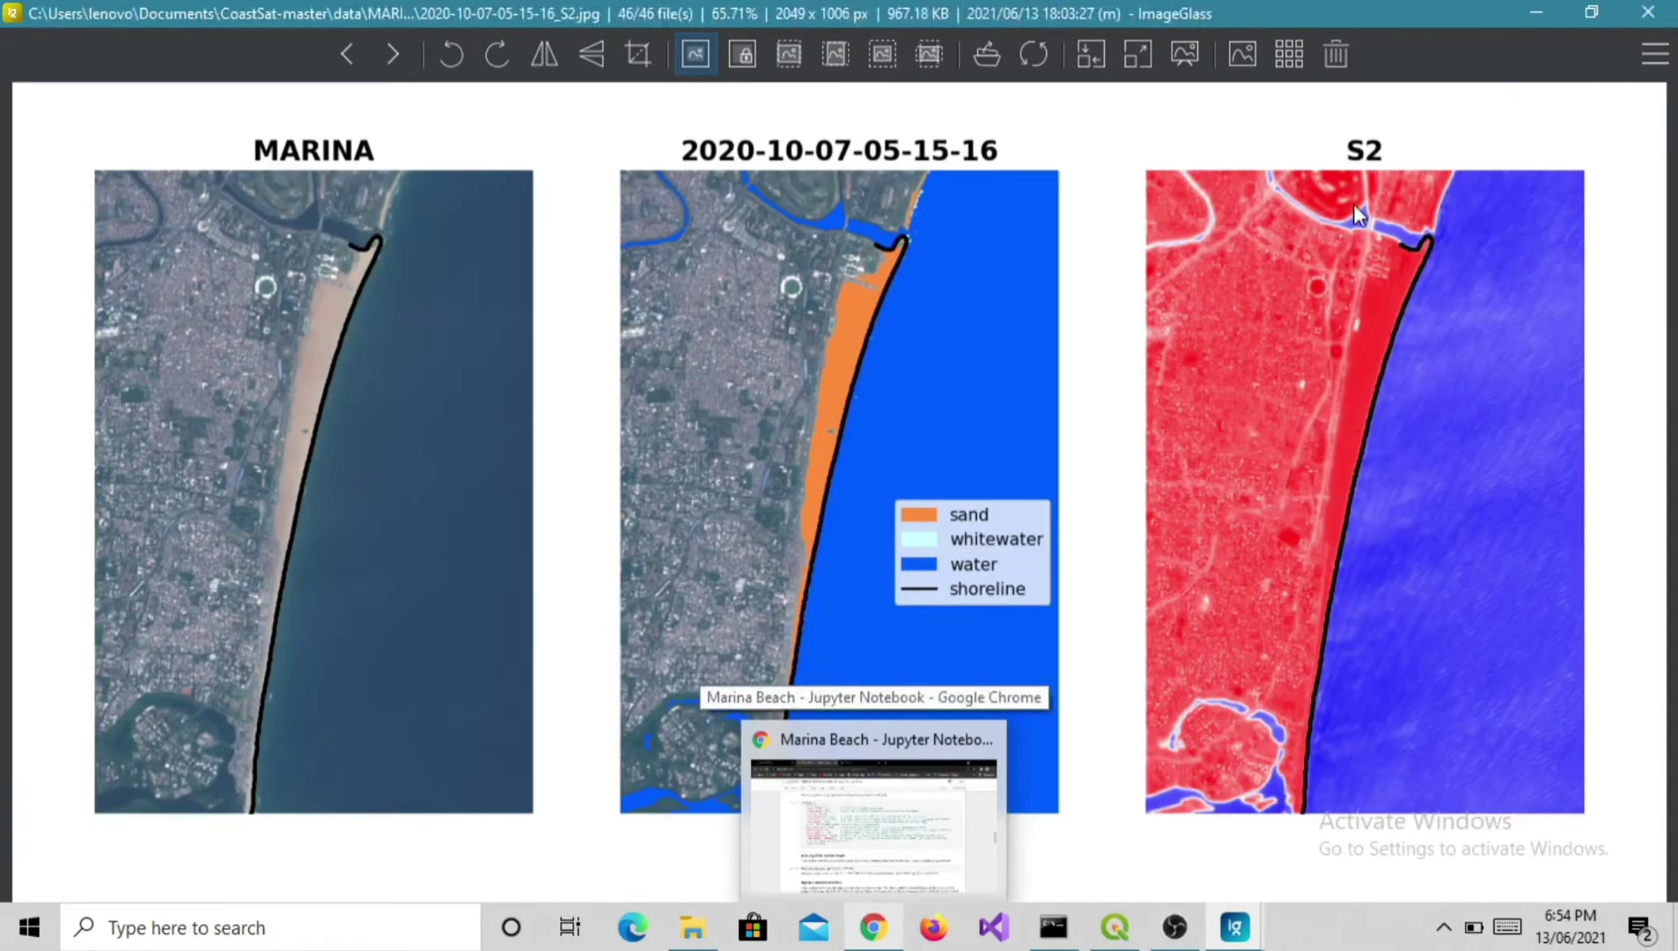
left_click(871, 812)
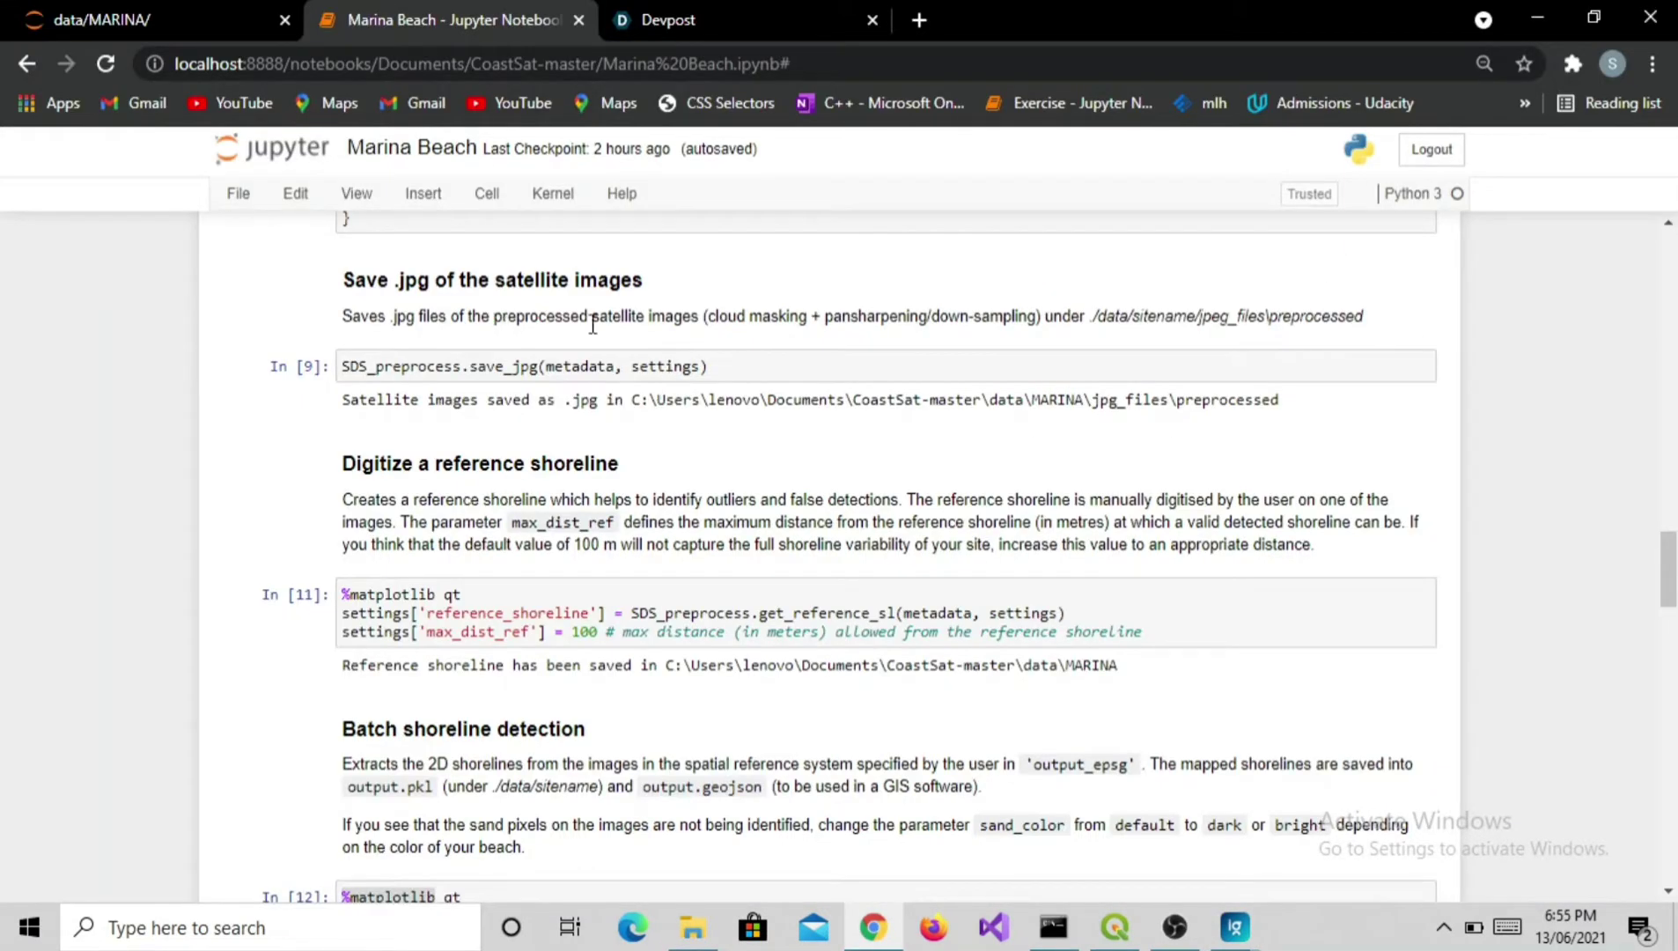
scroll(592, 325, "down", 1)
scroll(601, 485, "down", 2)
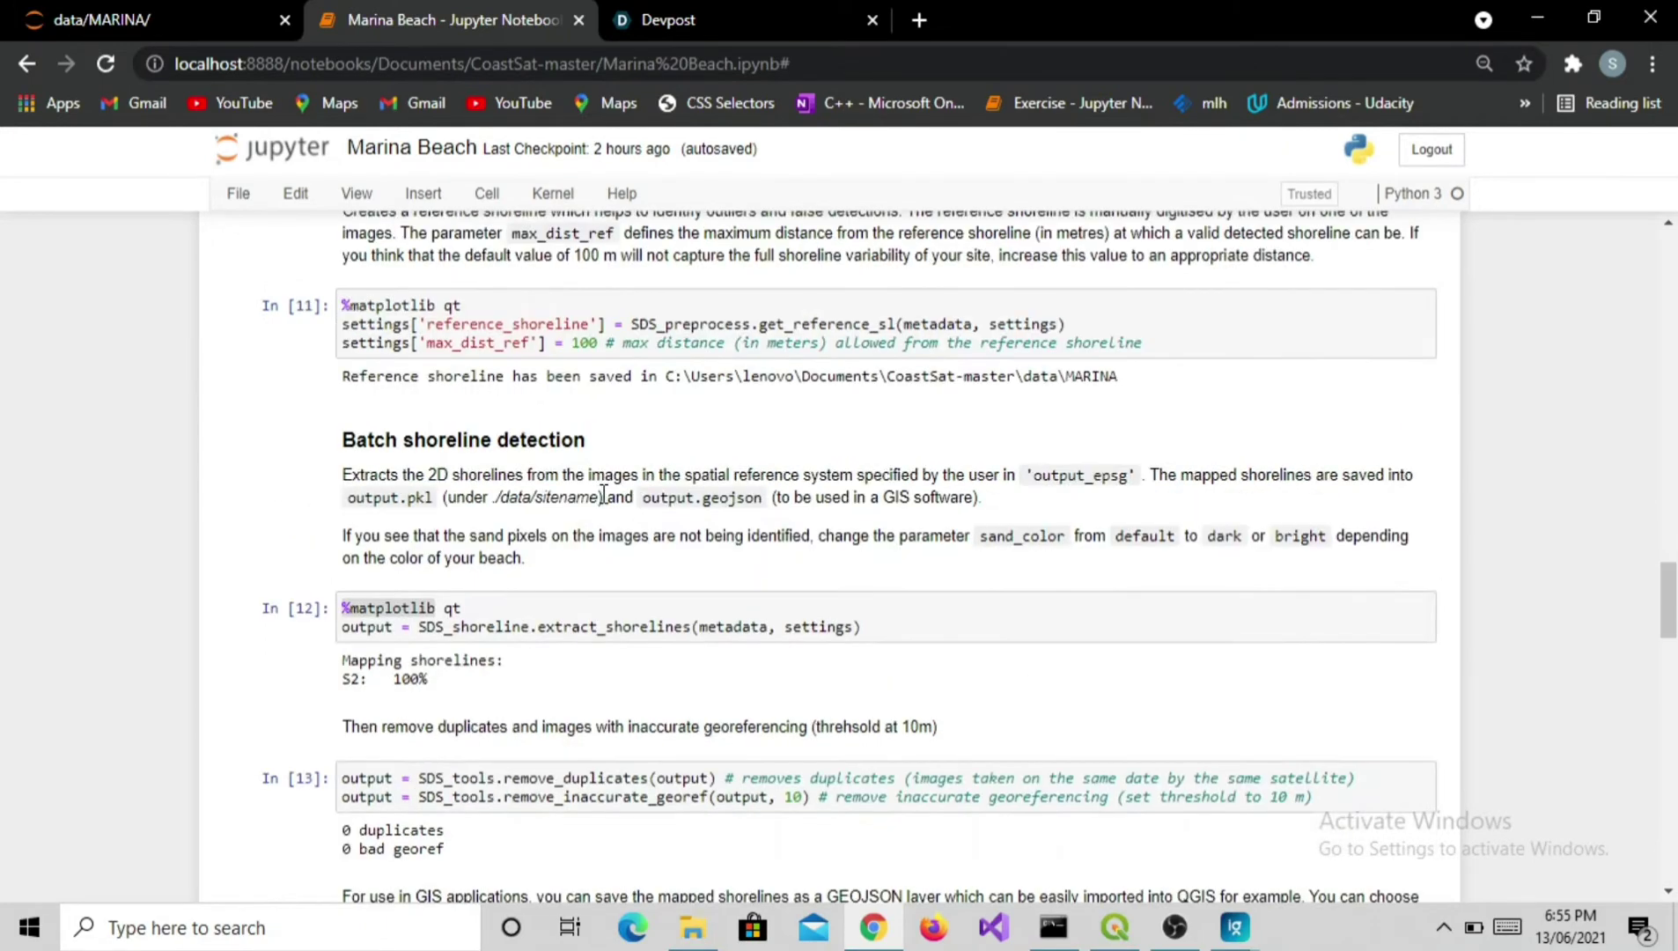
scroll(603, 495, "down", 1)
scroll(603, 495, "up", 1)
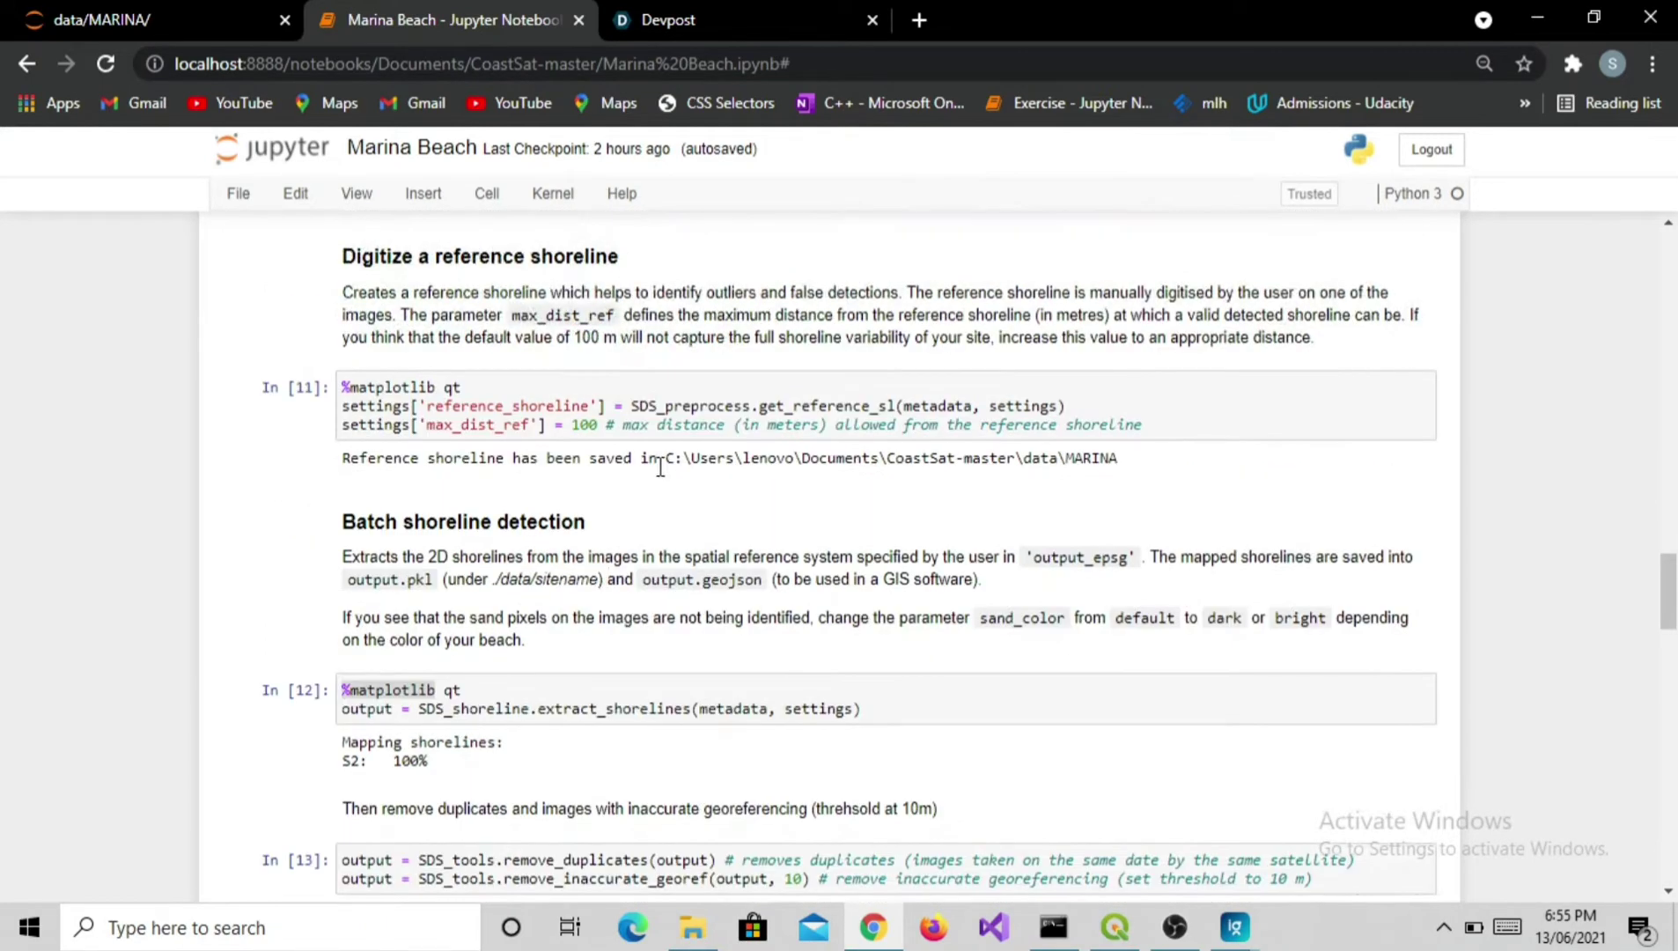
scroll(661, 470, "down", 2)
scroll(663, 430, "down", 1)
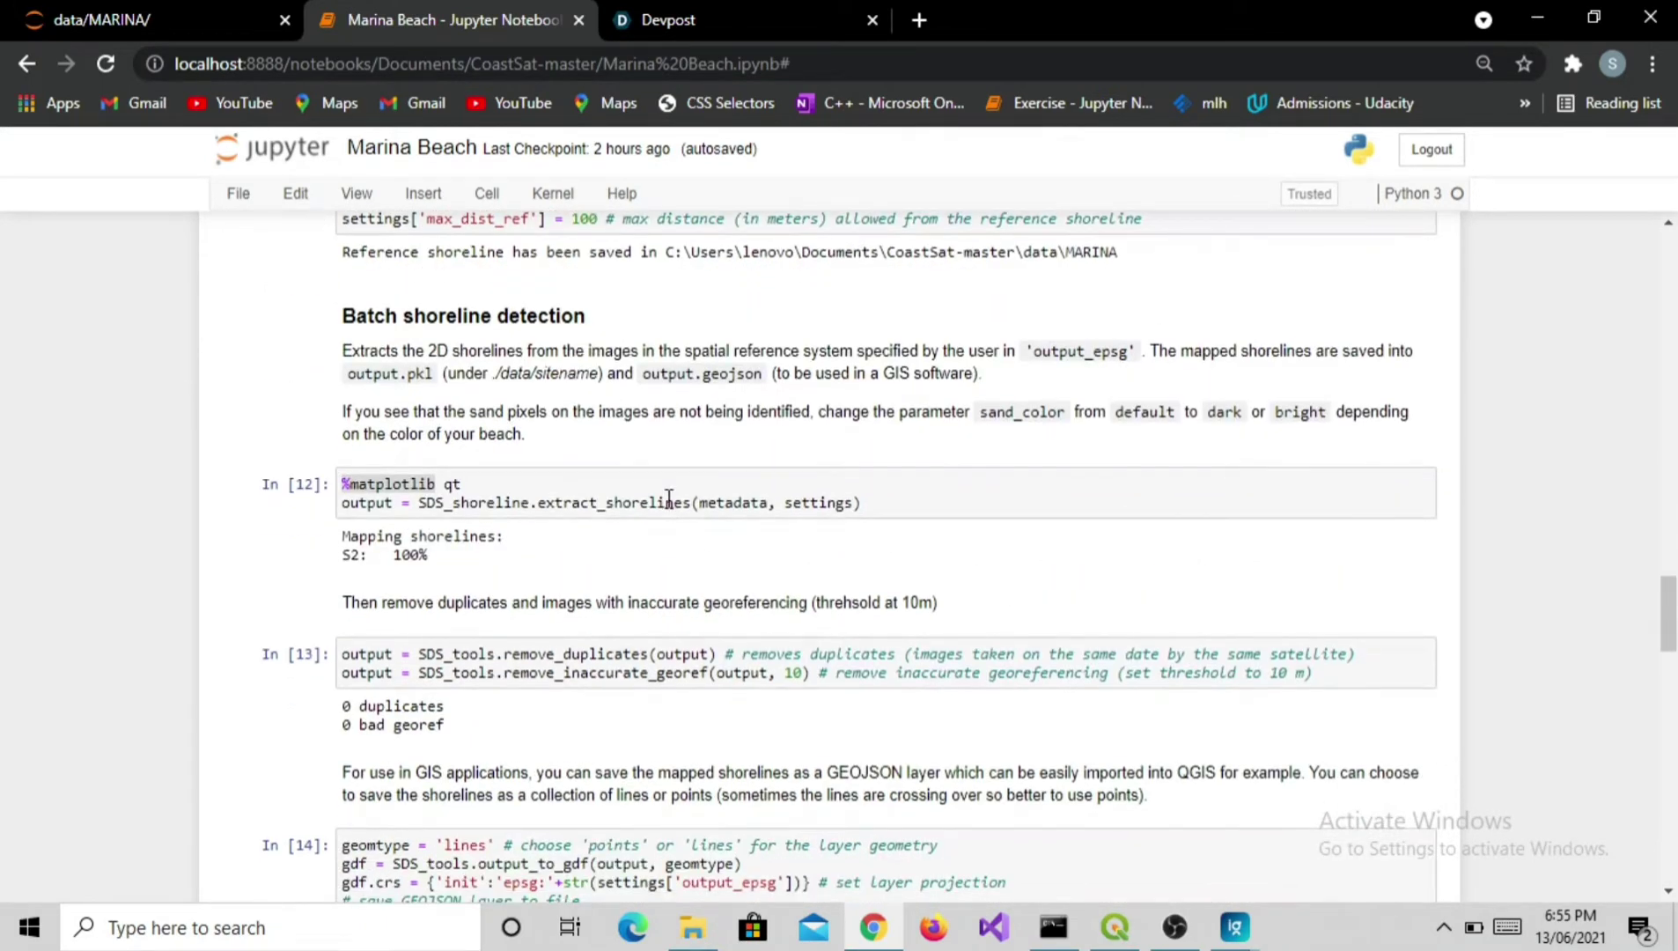
scroll(668, 499, "down", 1)
scroll(645, 467, "down", 1)
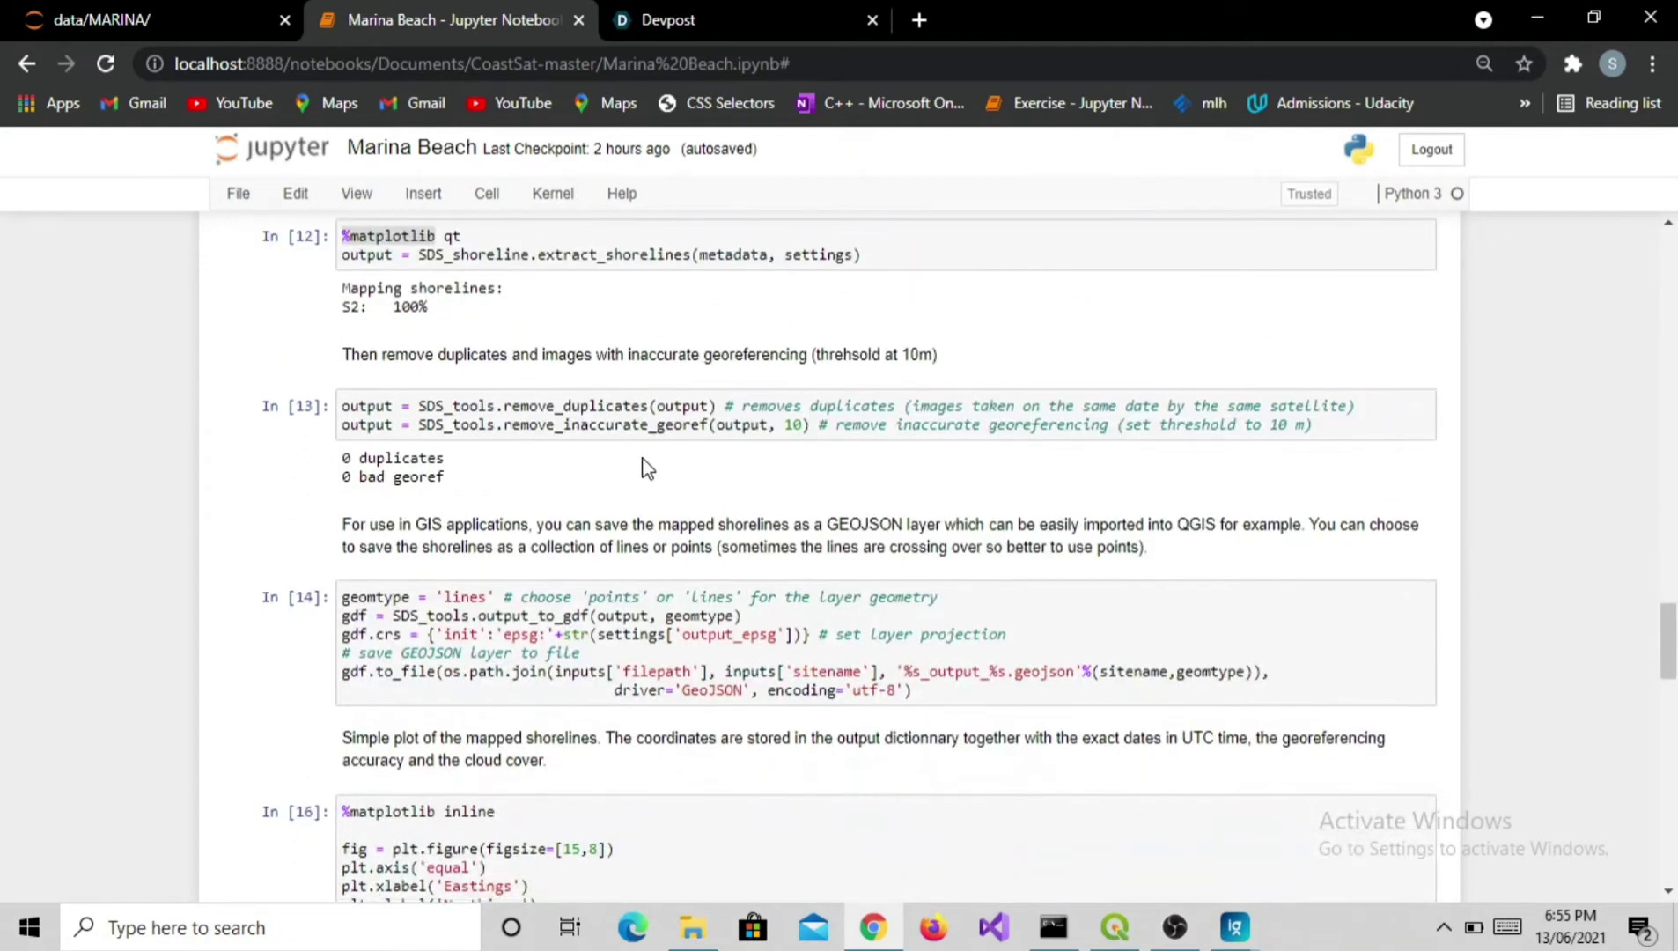
scroll(645, 466, "down", 3)
scroll(645, 467, "down", 2)
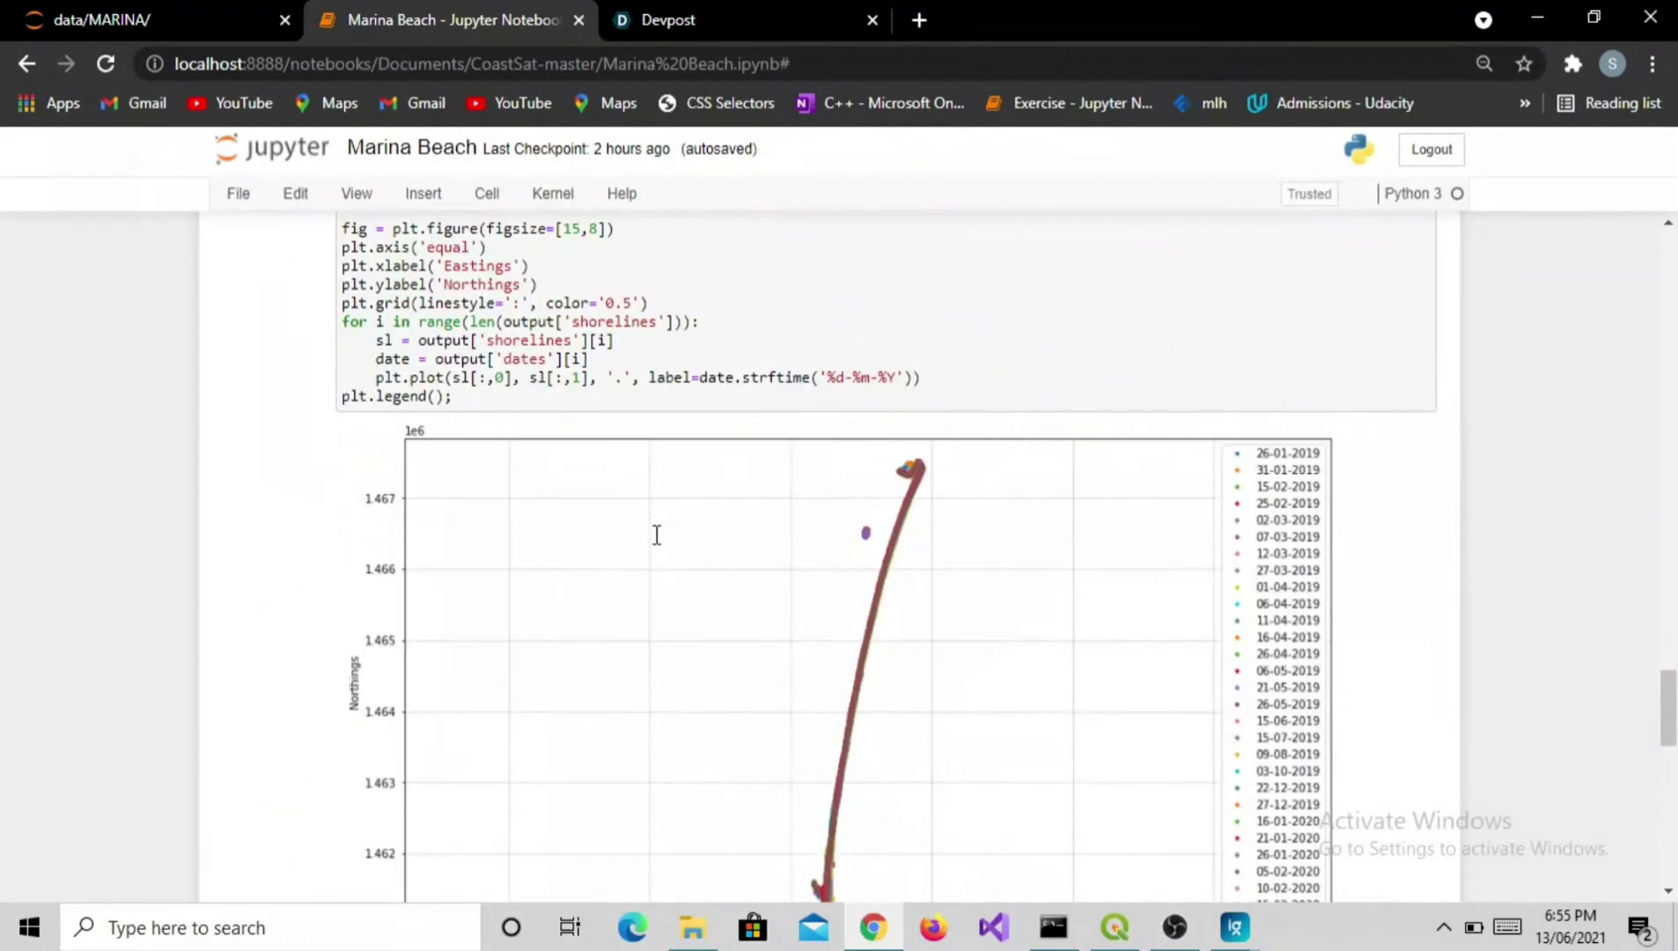
scroll(643, 495, "up", 1)
scroll(643, 495, "down", 3)
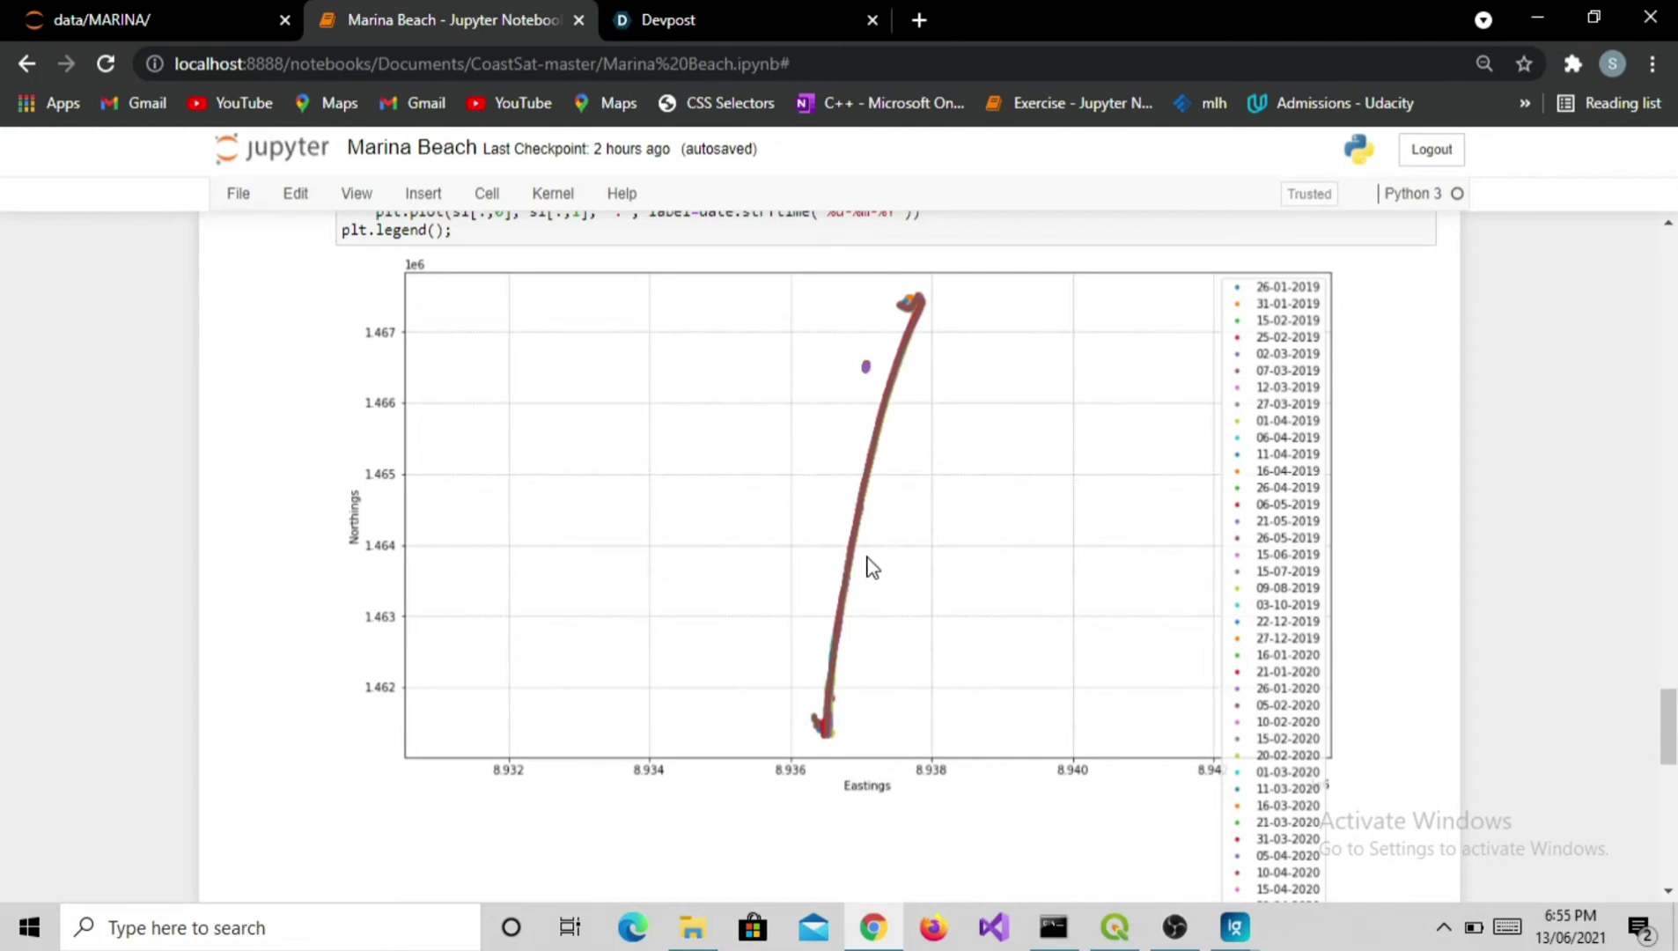
scroll(872, 566, "up", 2)
scroll(1154, 393, "down", 3)
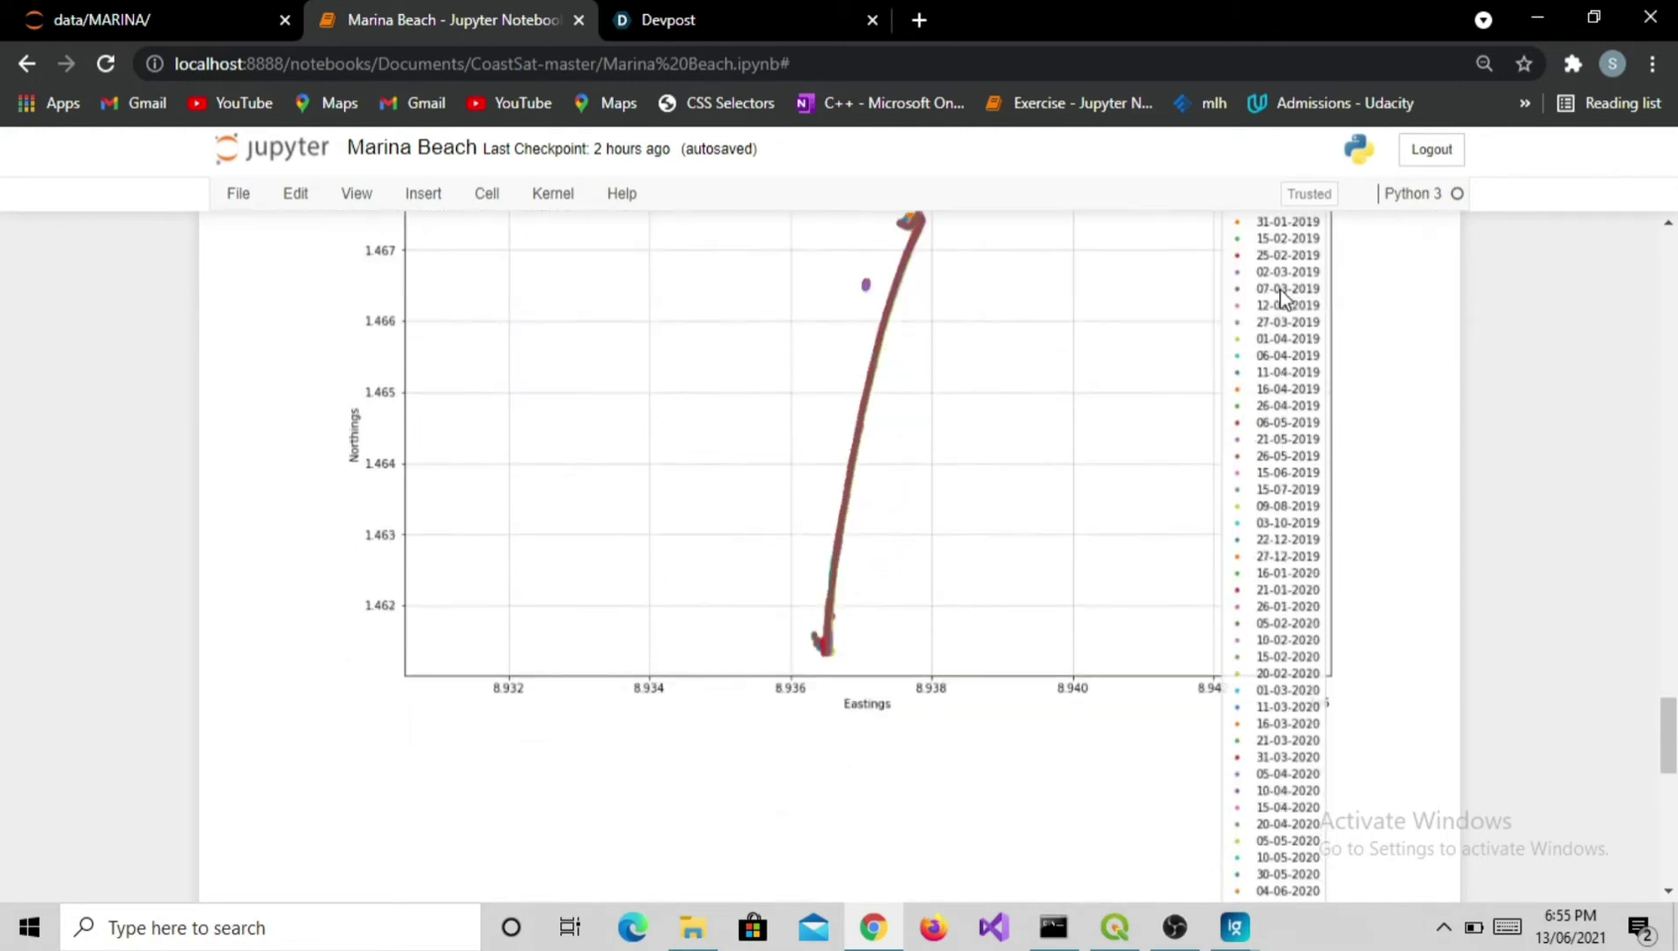
scroll(1285, 393, "up", 2)
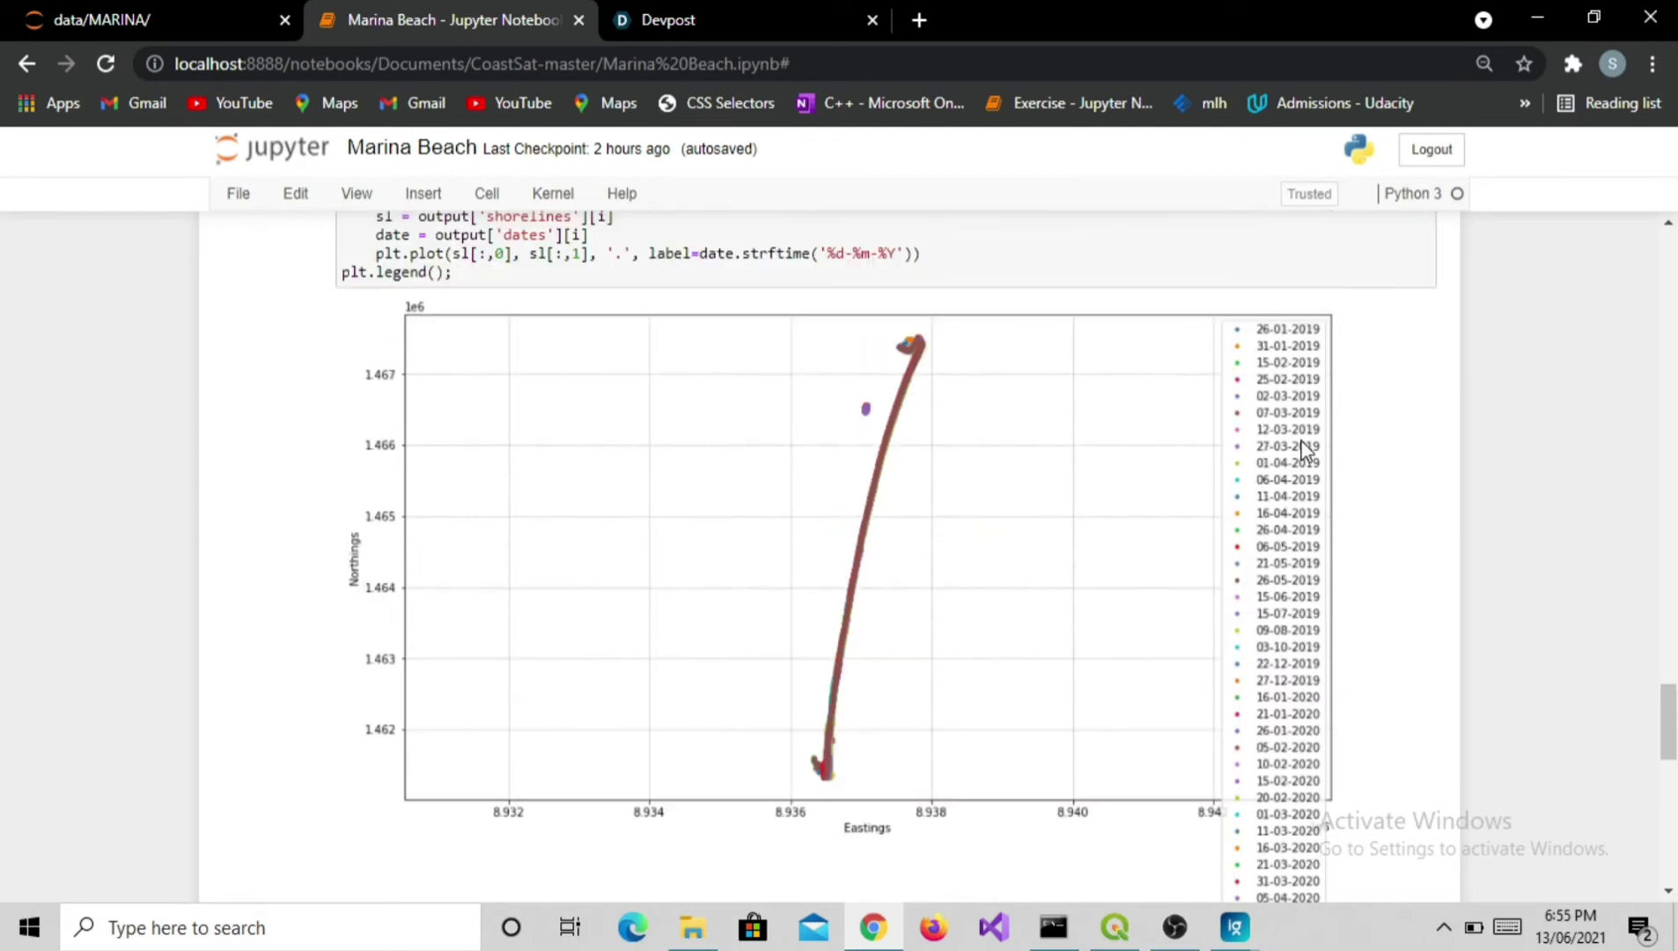
scroll(1311, 459, "down", 5)
scroll(1313, 508, "down", 3)
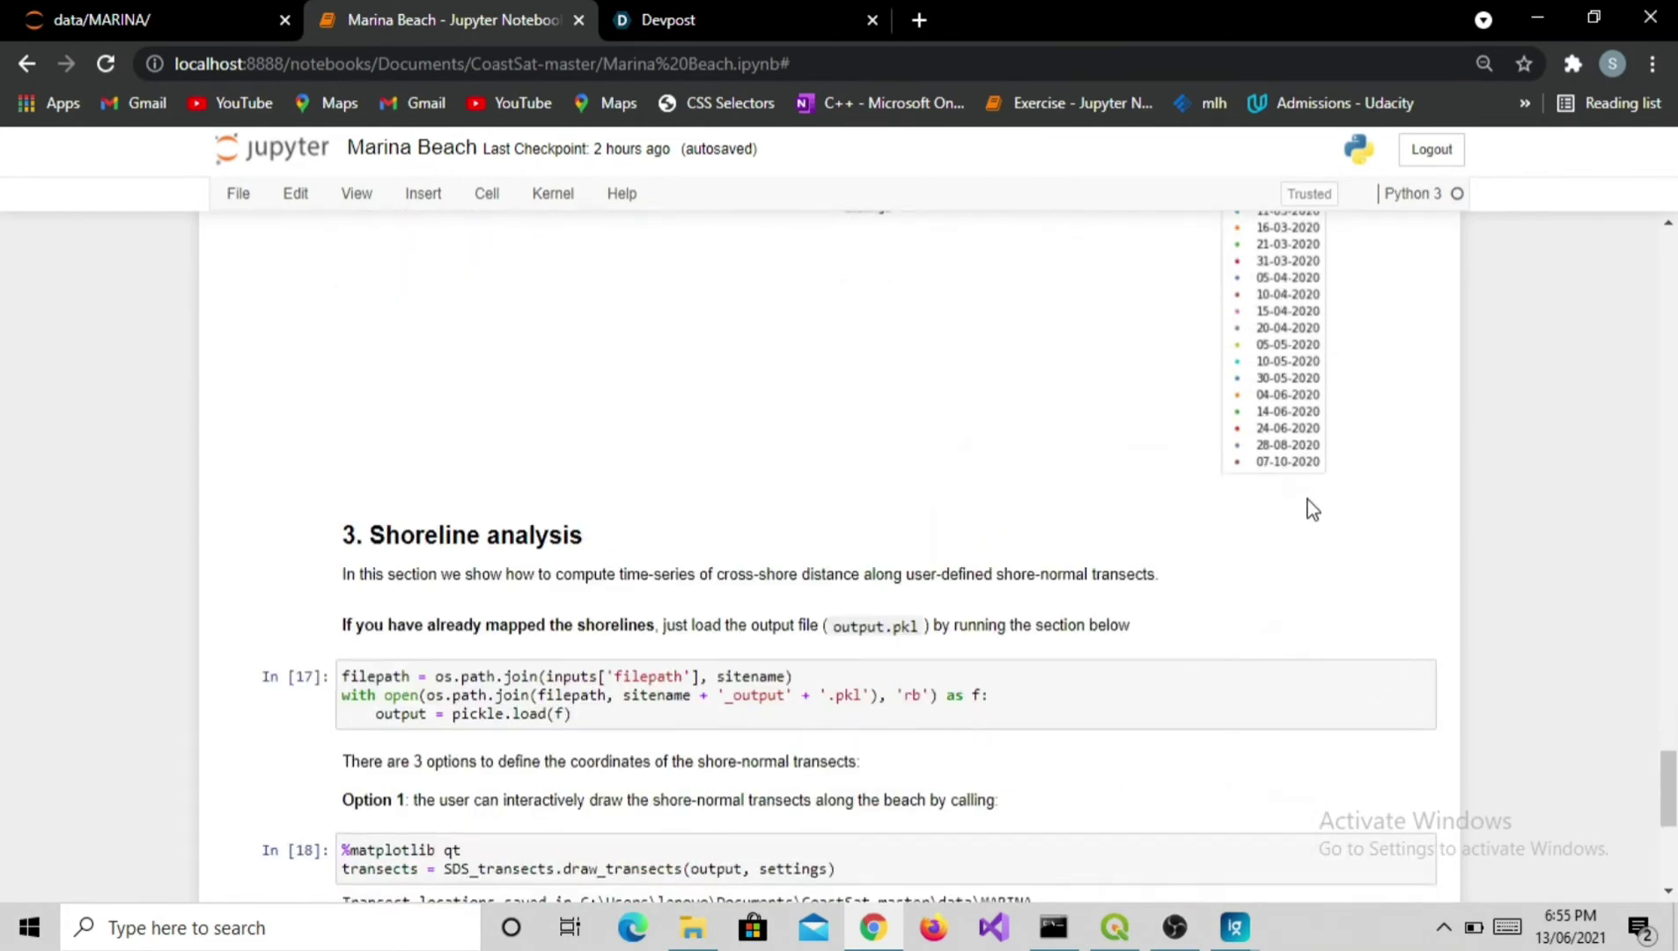
scroll(1313, 509, "up", 5)
scroll(1153, 478, "up", 2)
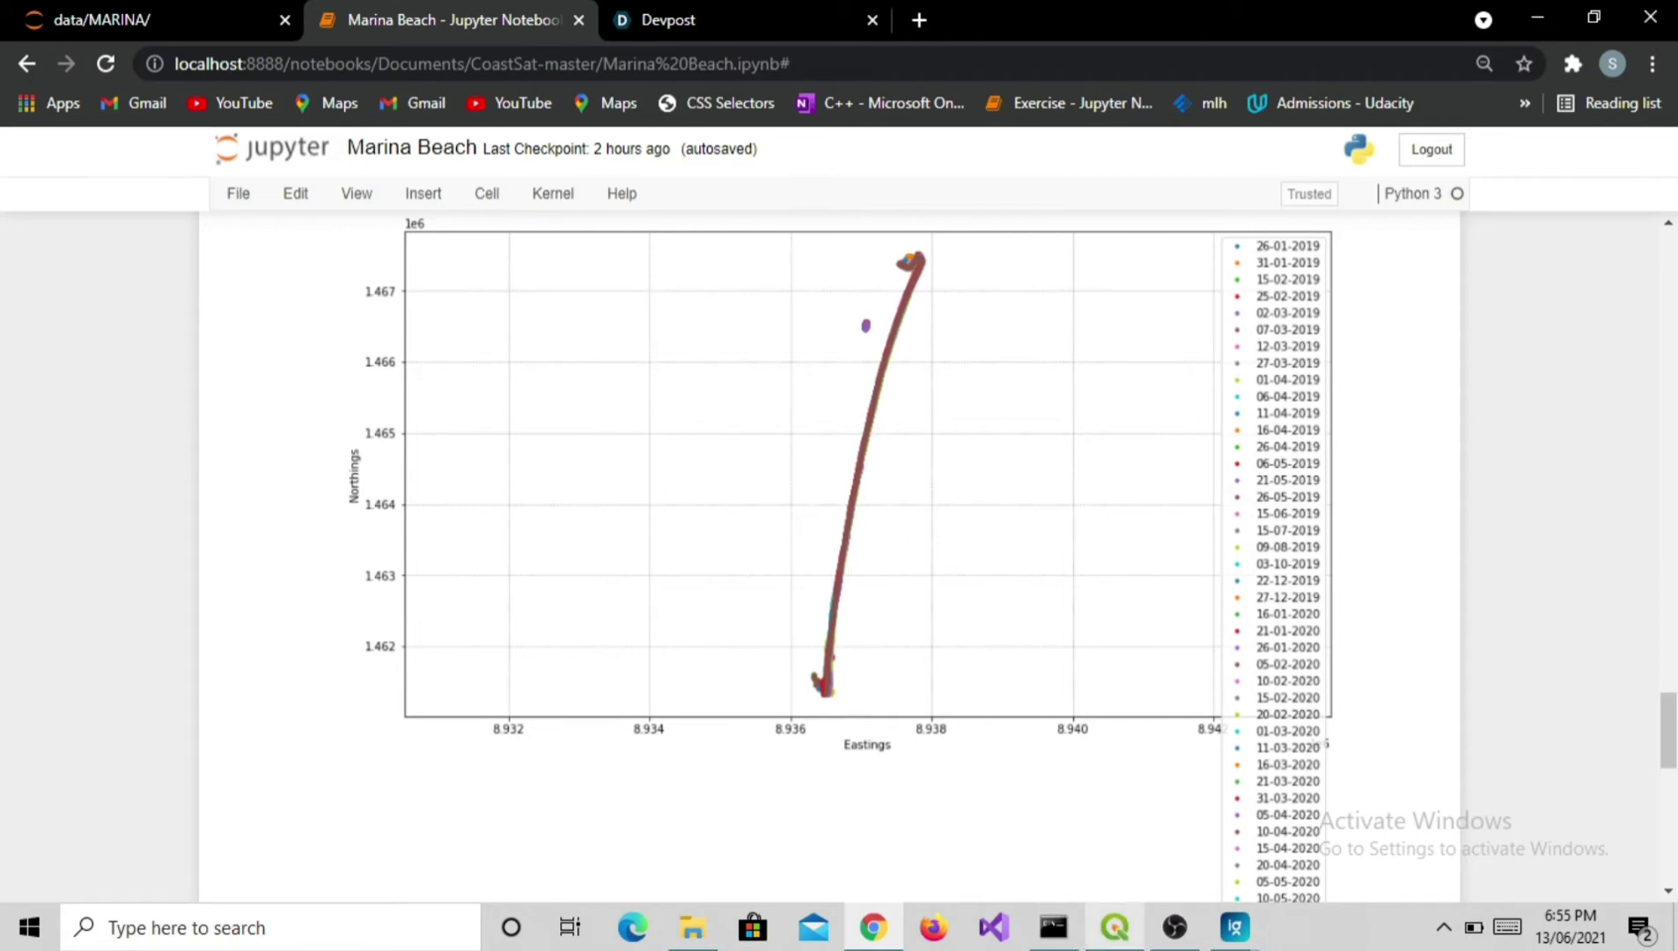
left_click(1234, 927)
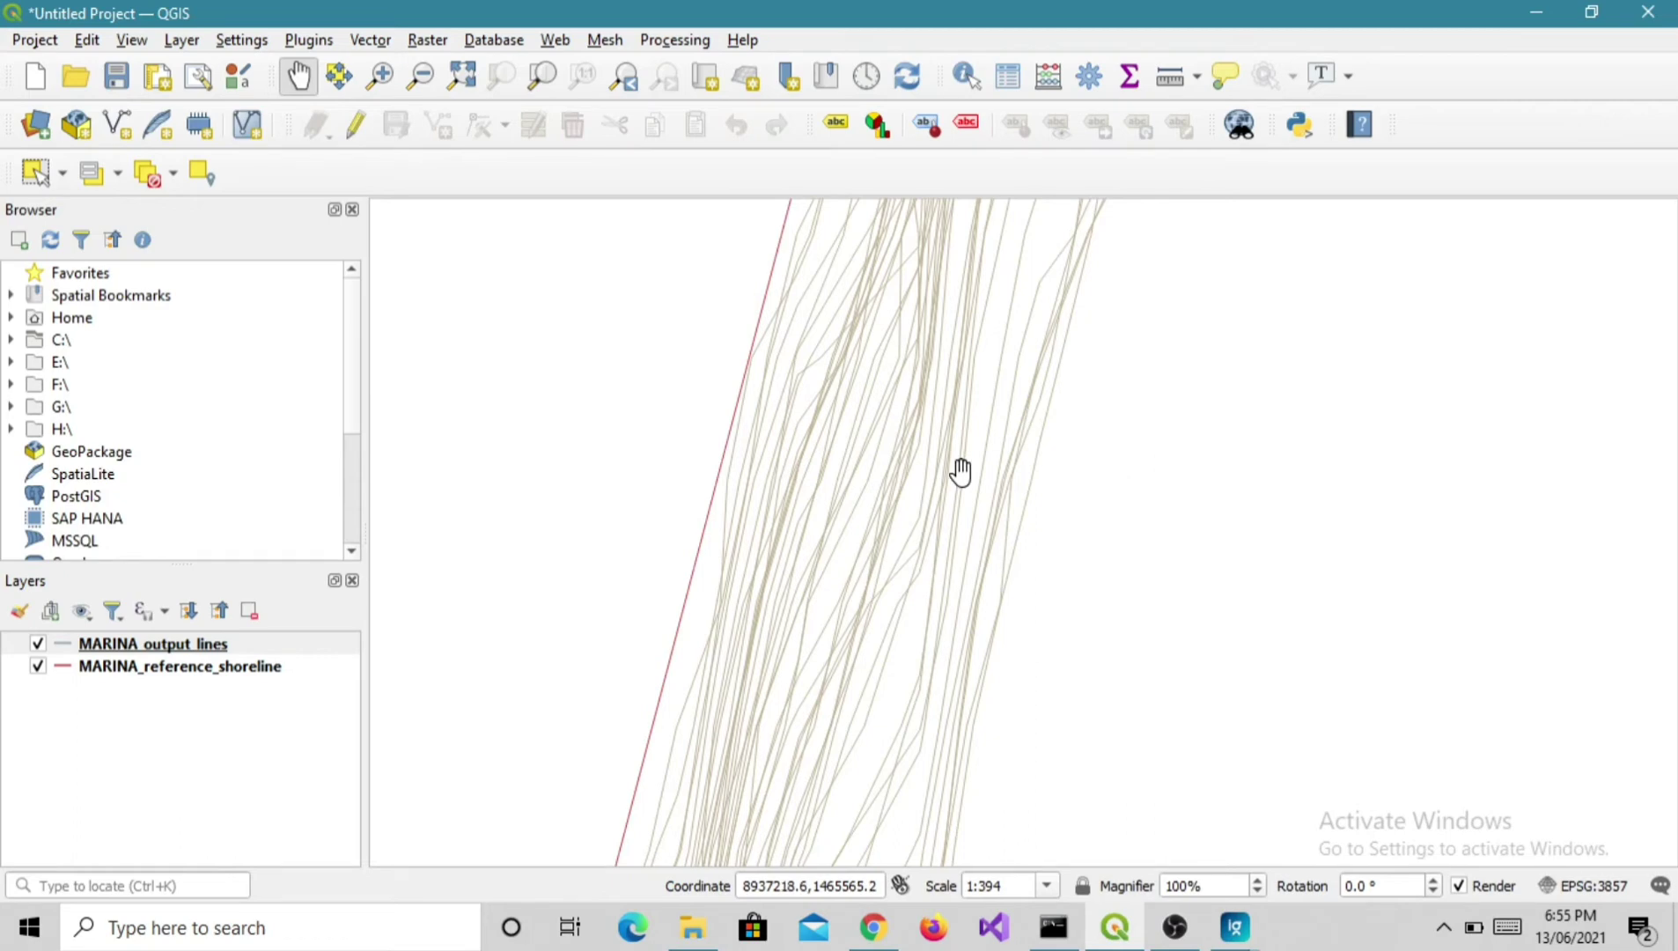
scroll(949, 456, "down", 3)
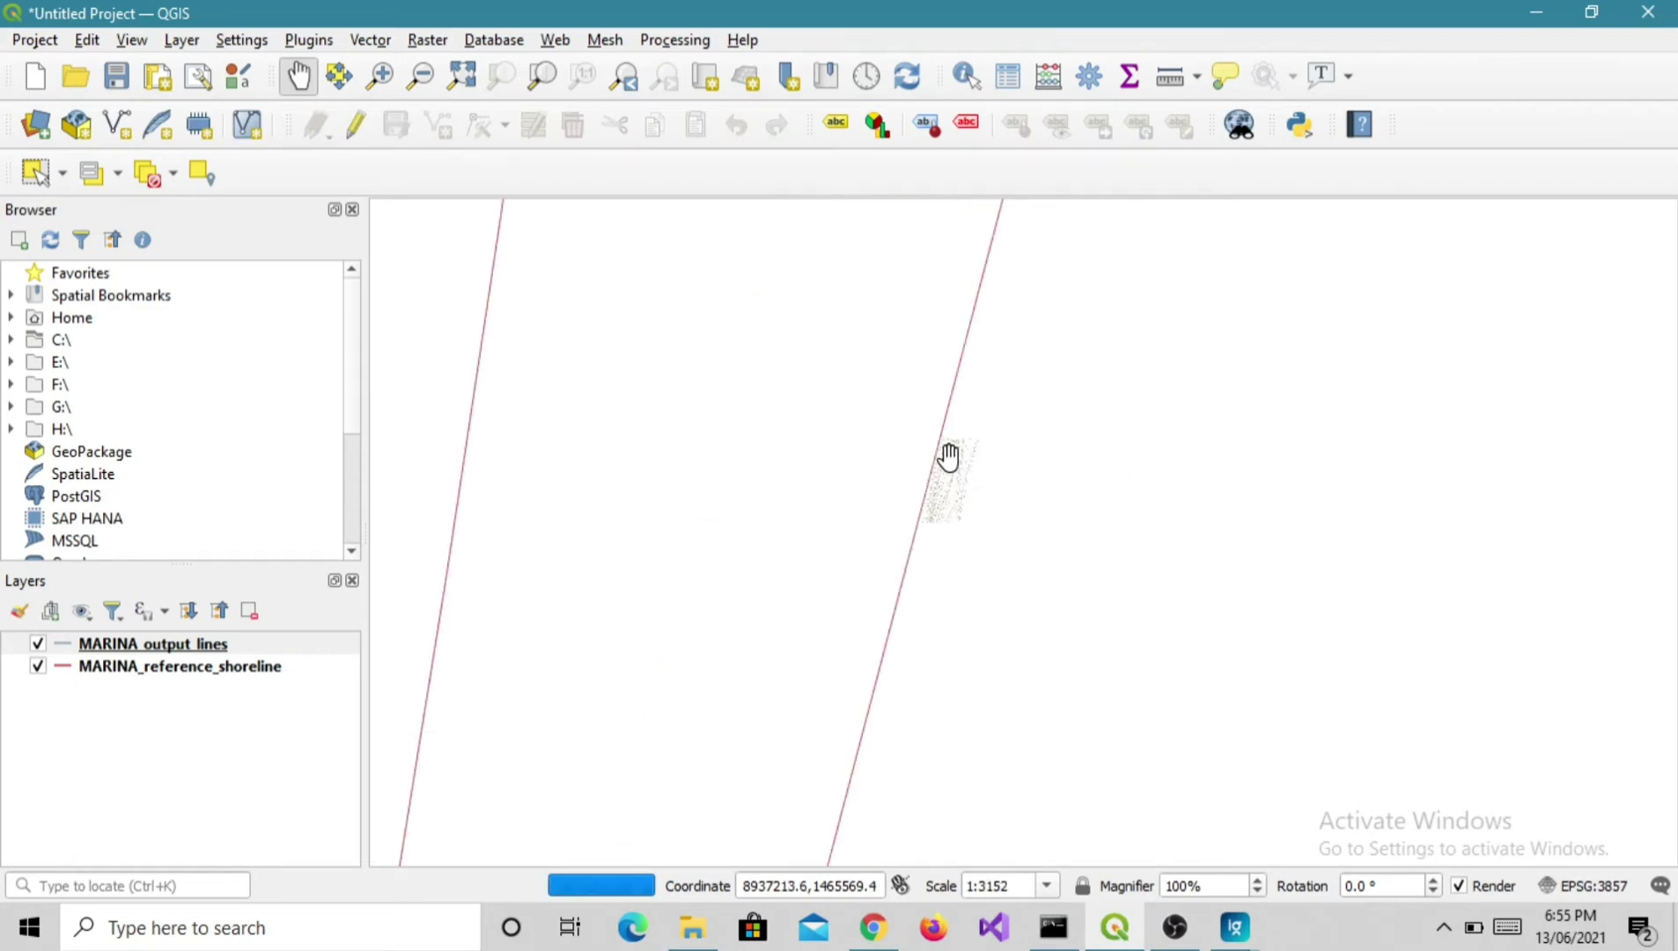
scroll(950, 456, "down", 1)
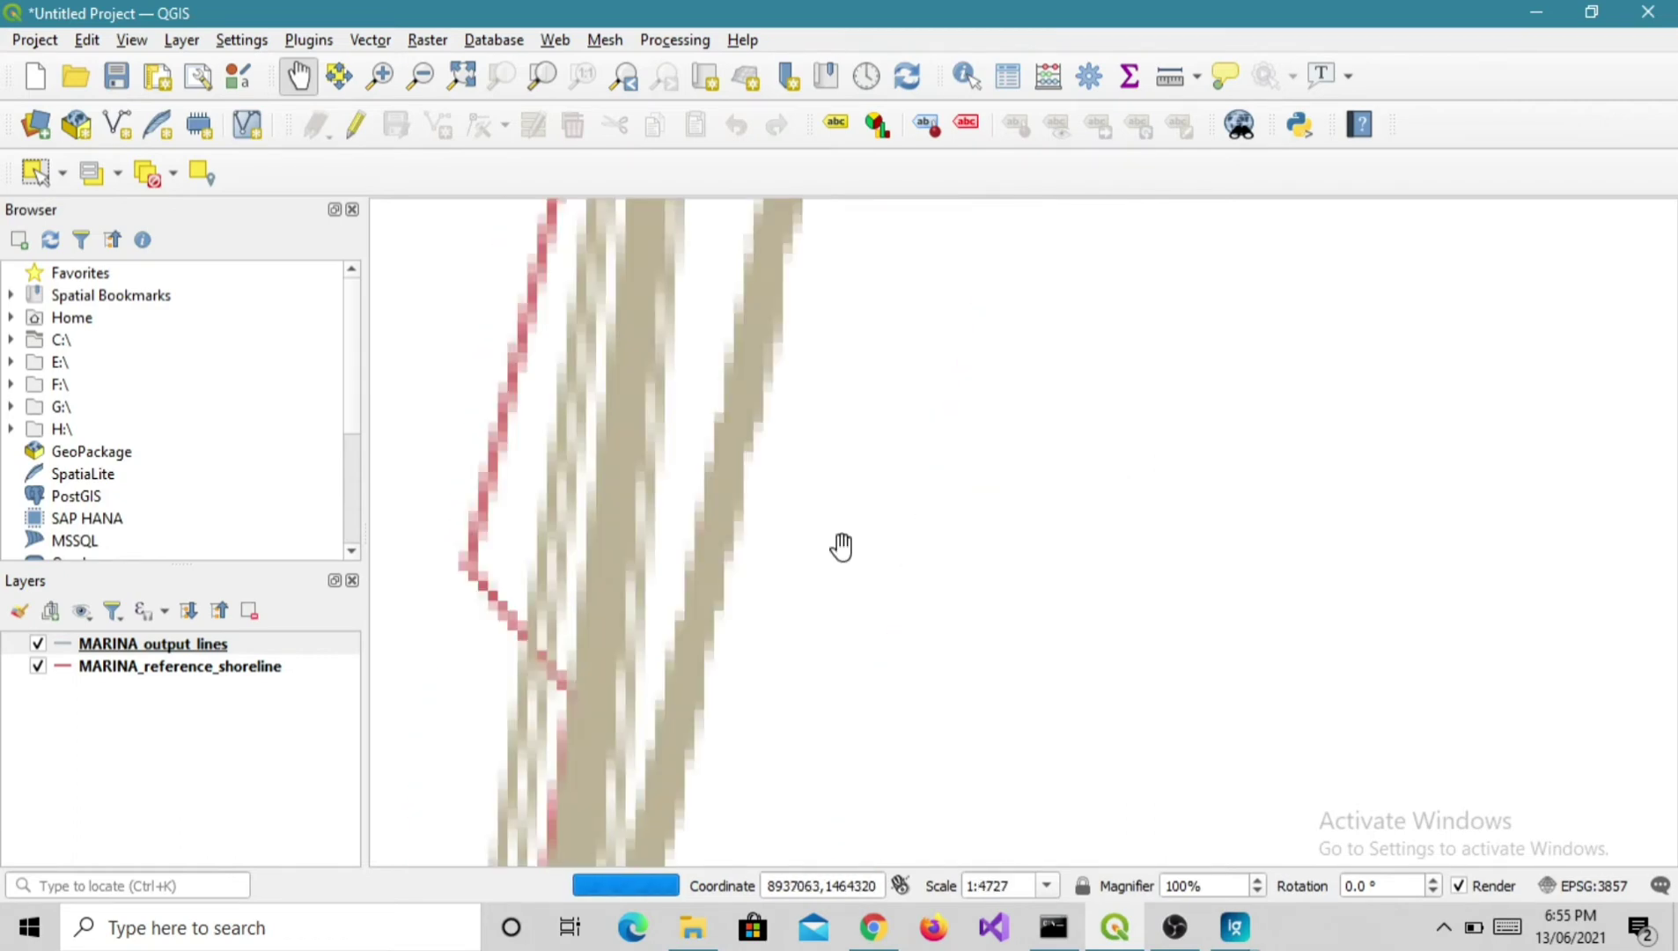
left_click_drag(840, 546, 1061, 490)
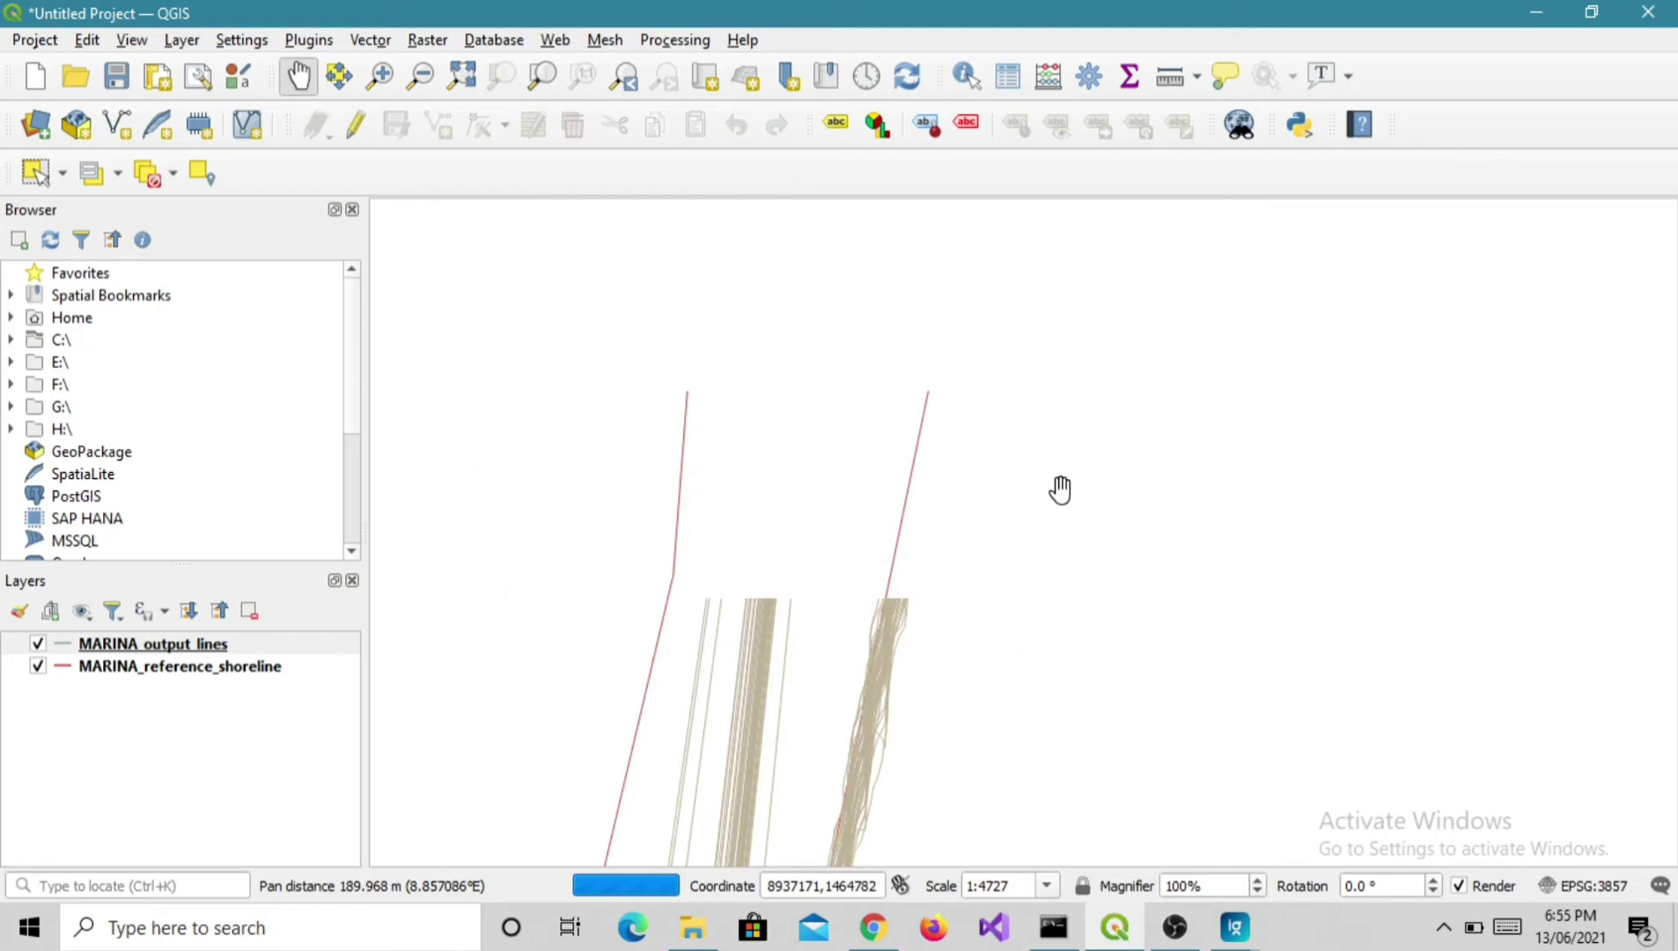
scroll(997, 564, "up", 3)
mouse_move(892, 563)
left_mouse_down()
mouse_move(772, 567)
mouse_move(1010, 567)
left_mouse_up()
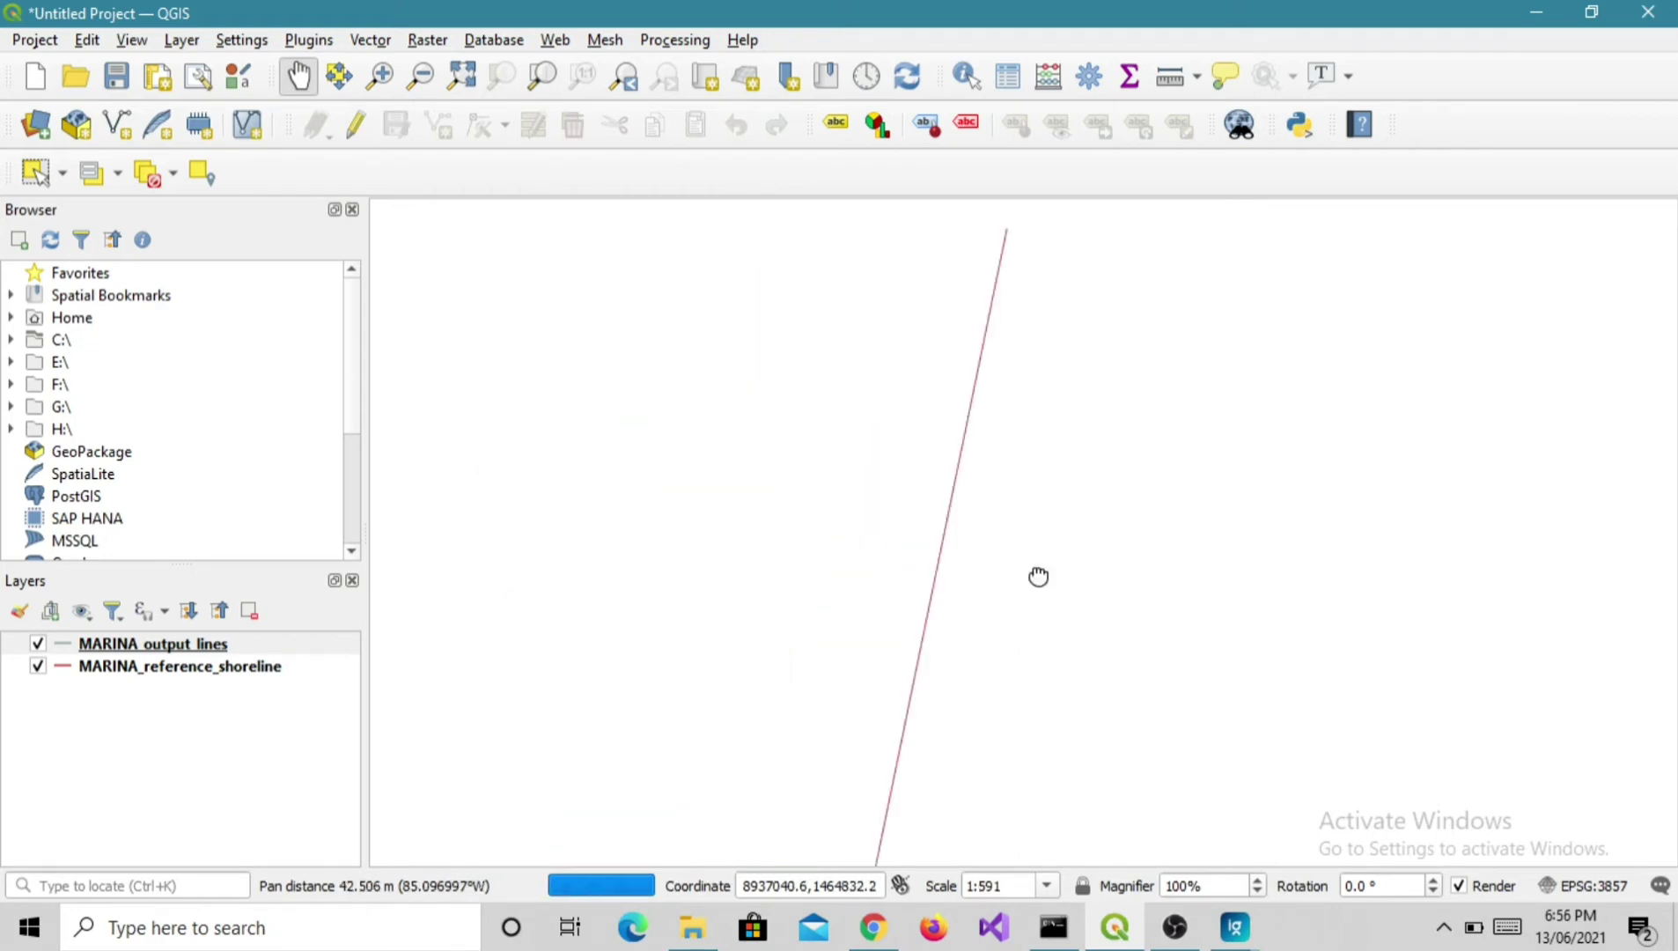
scroll(831, 601, "up", 1)
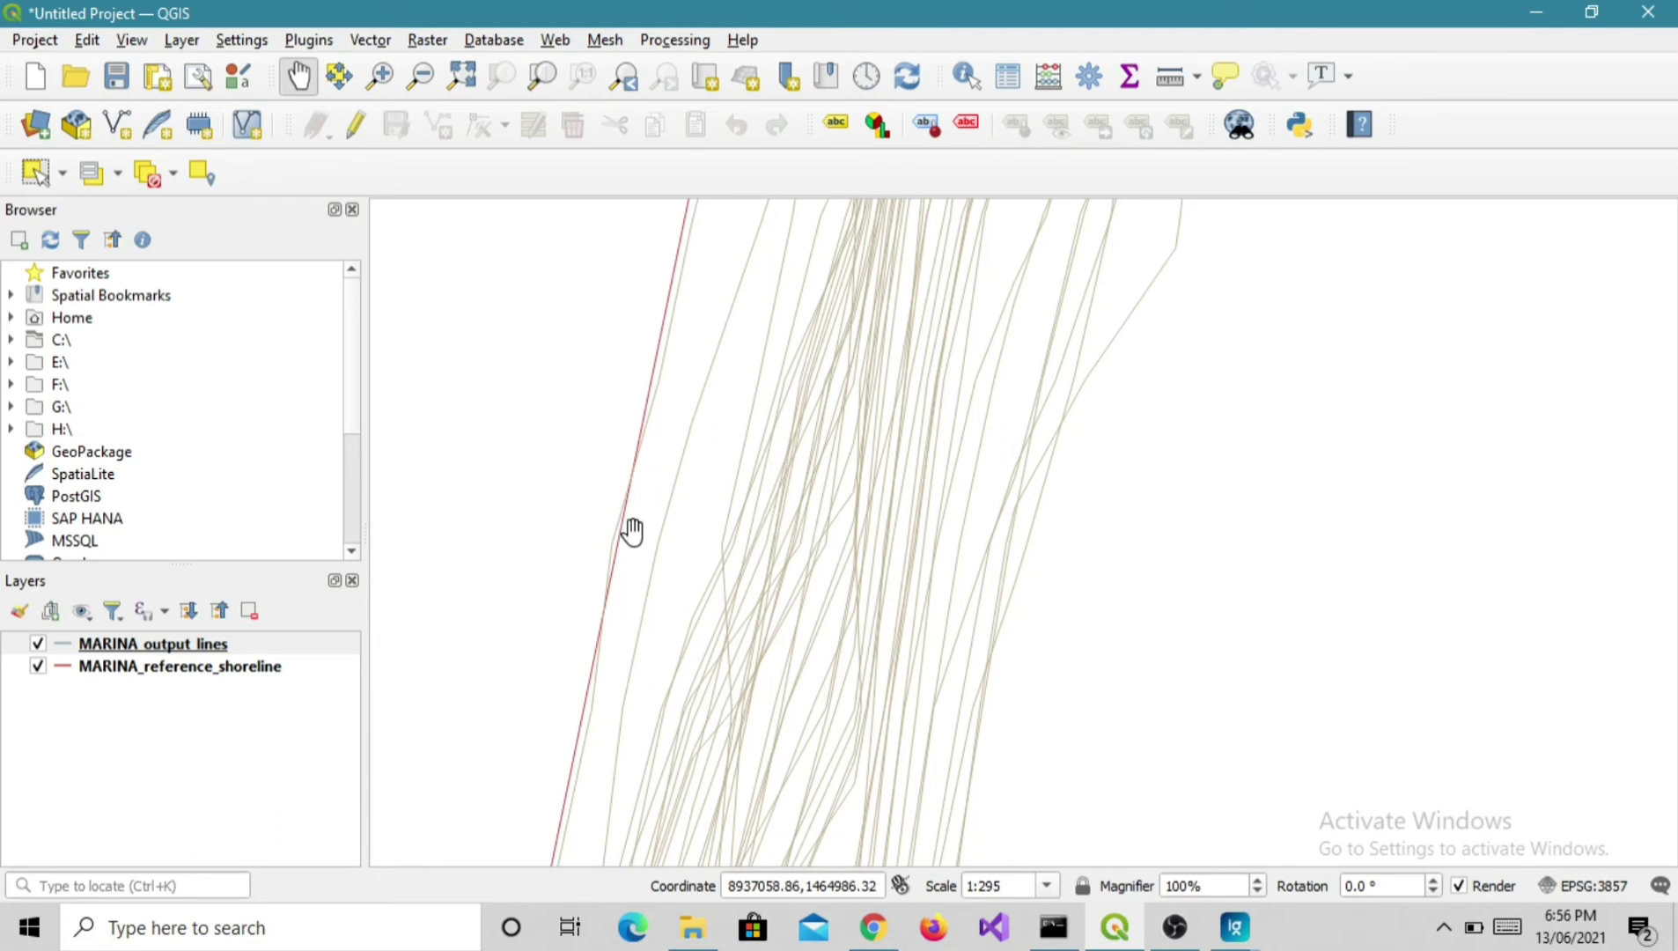
scroll(633, 530, "down", 3)
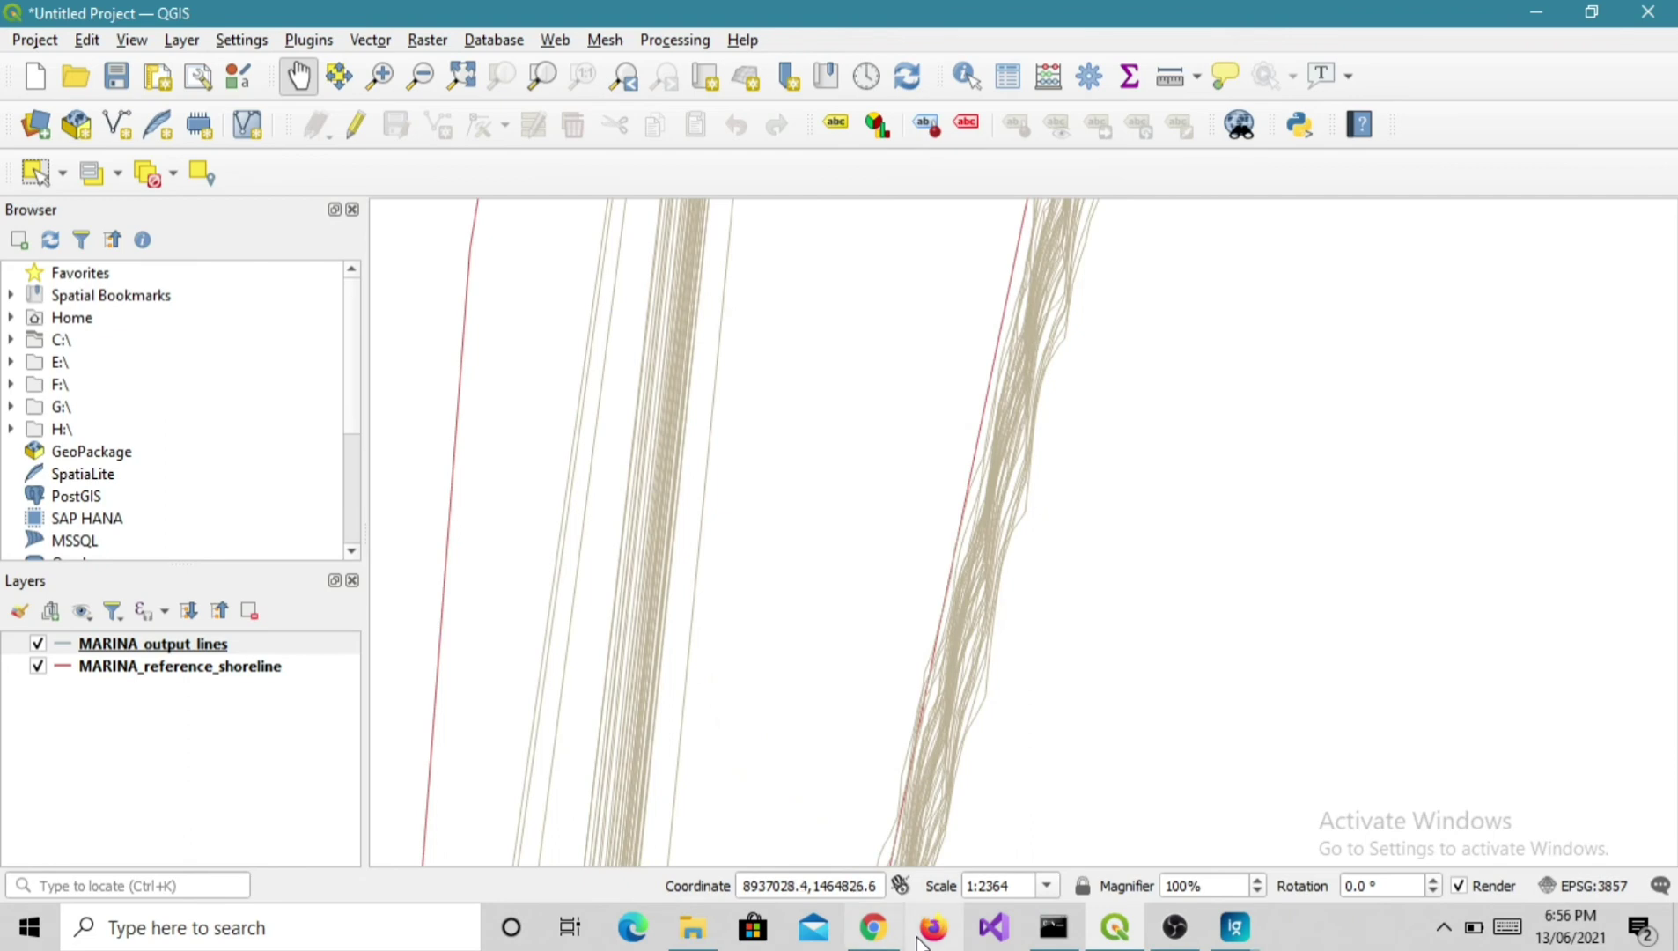
left_click(871, 927)
scroll(999, 431, "down", 4)
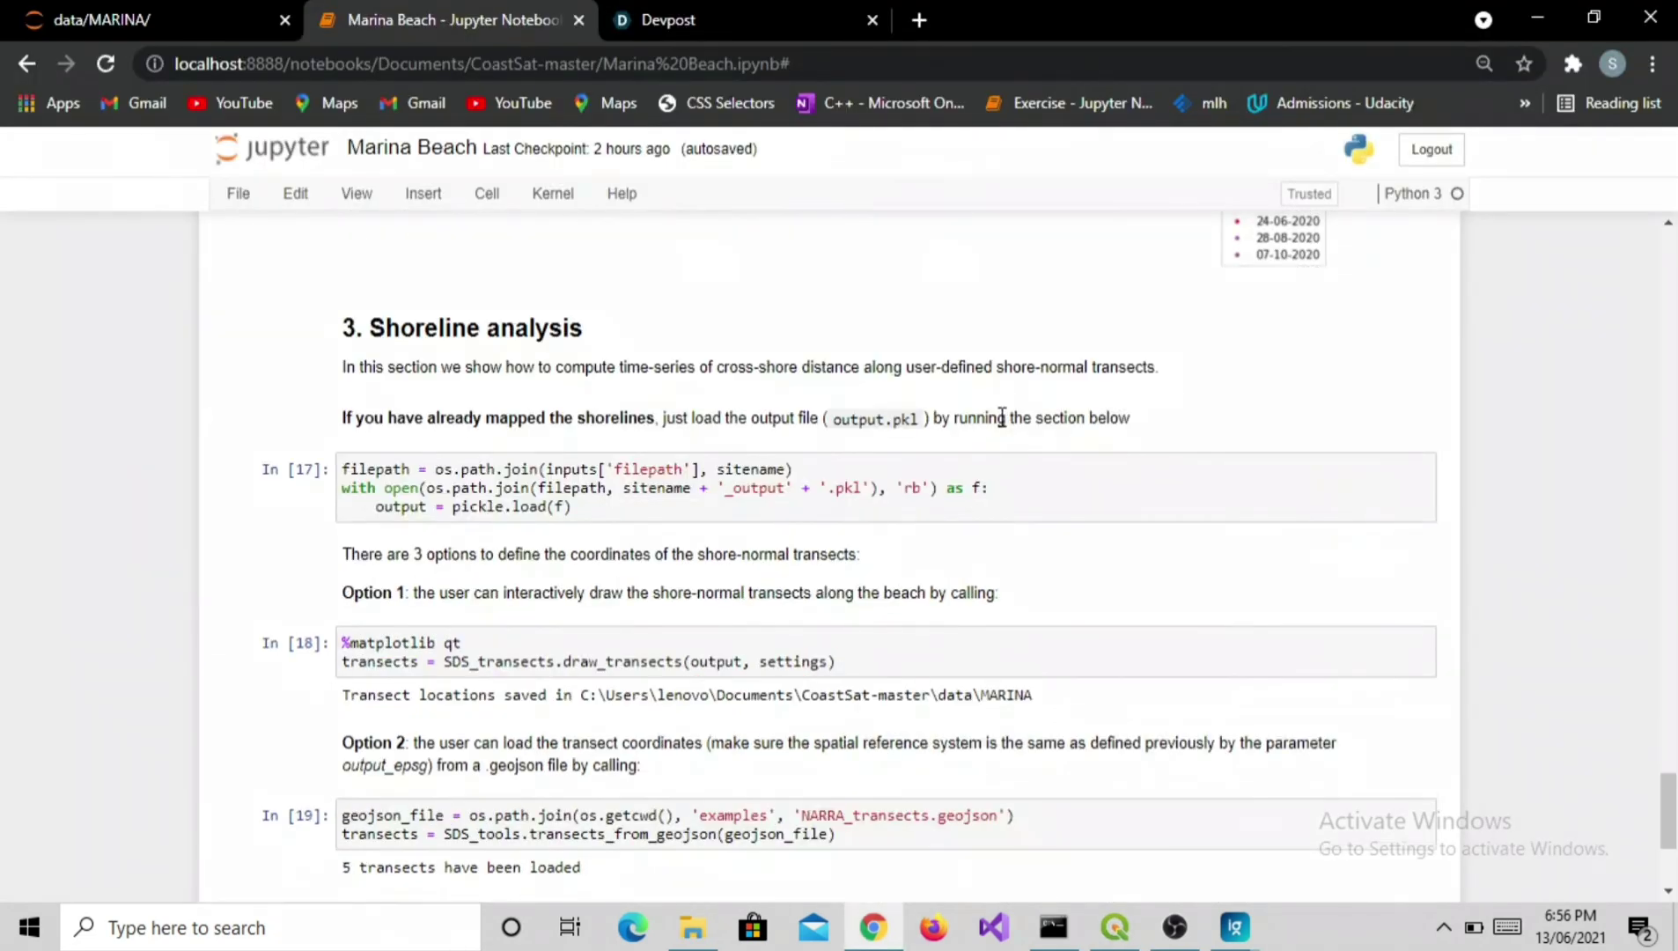
scroll(999, 419, "down", 1)
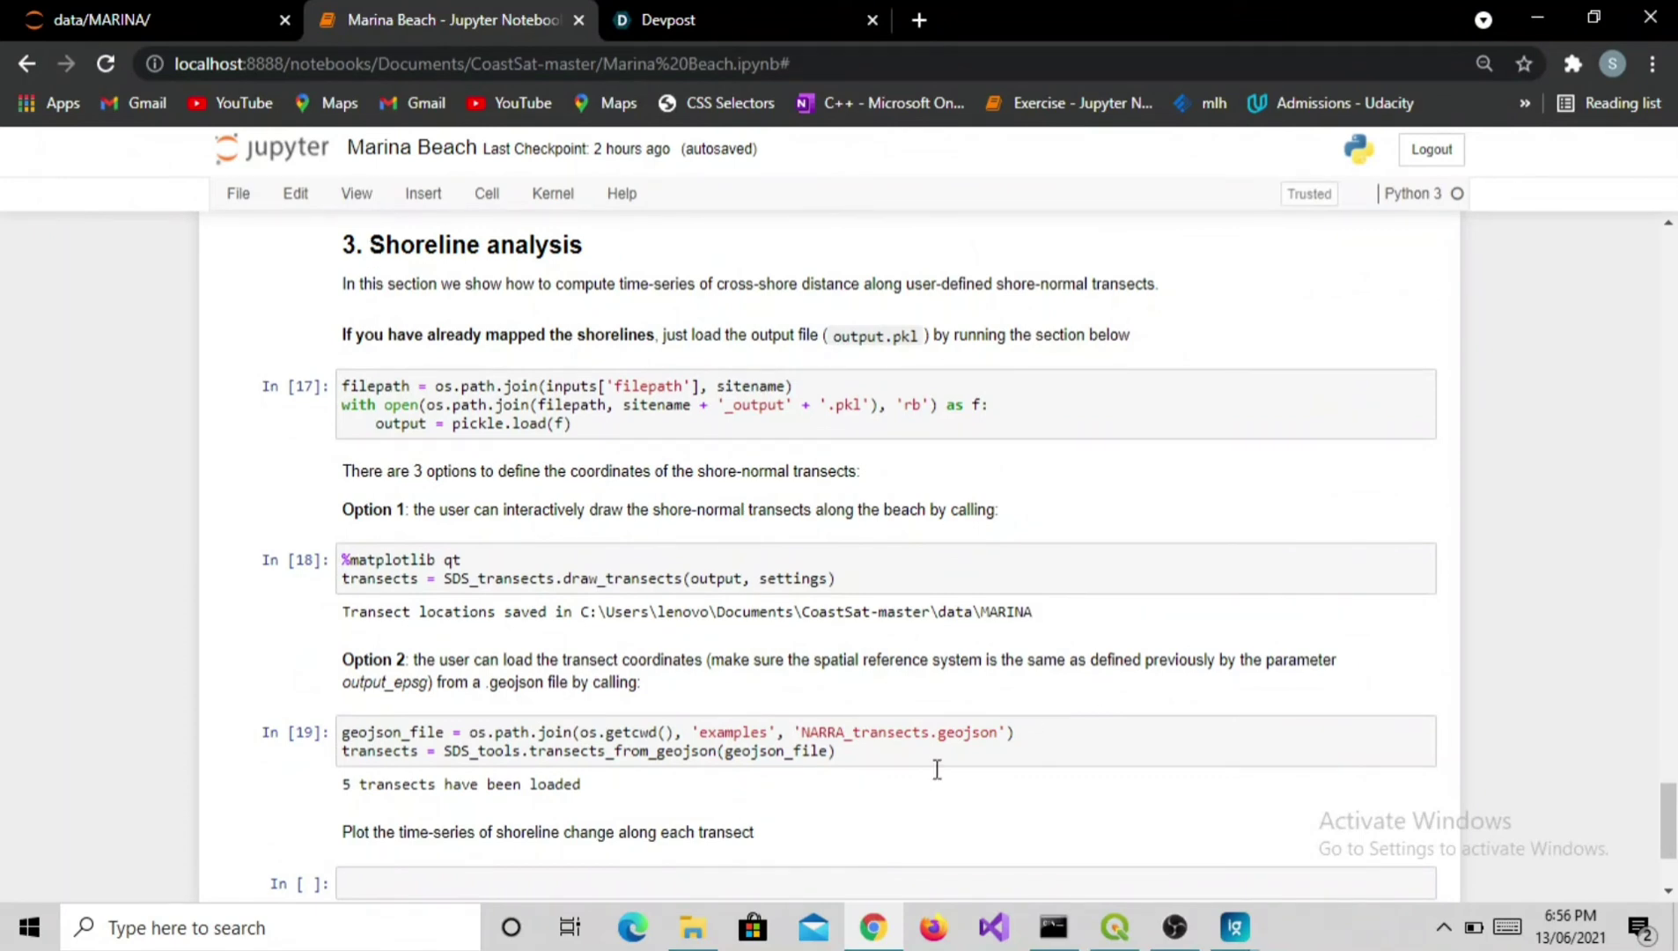
key("alt+Tab")
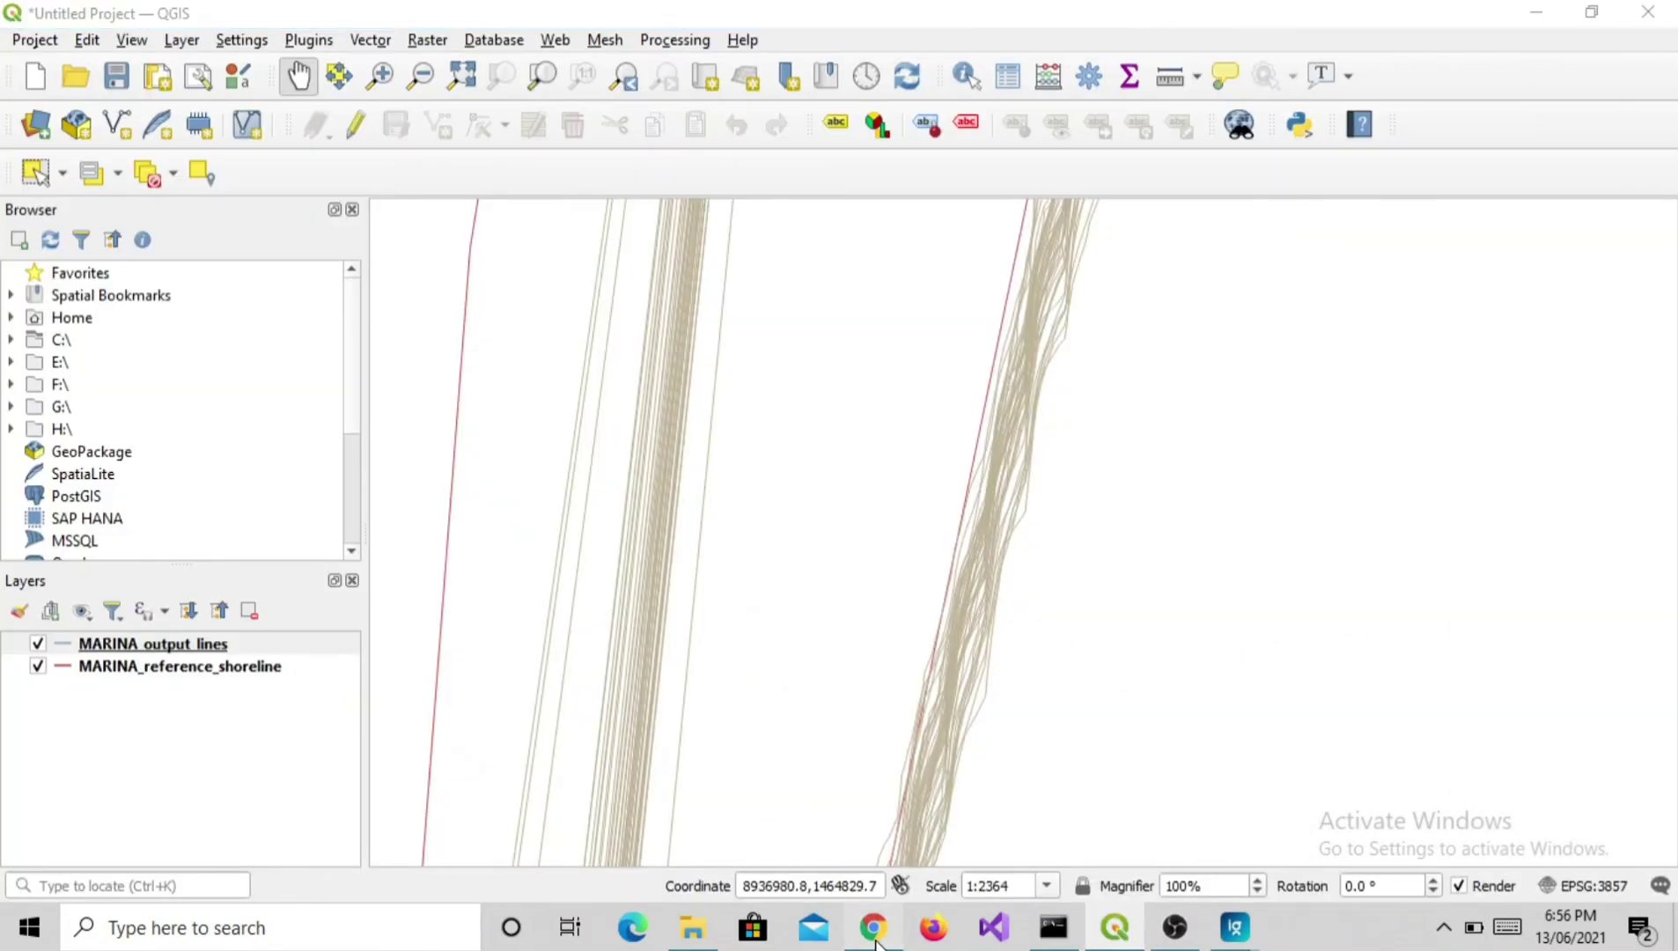
left_click(876, 927)
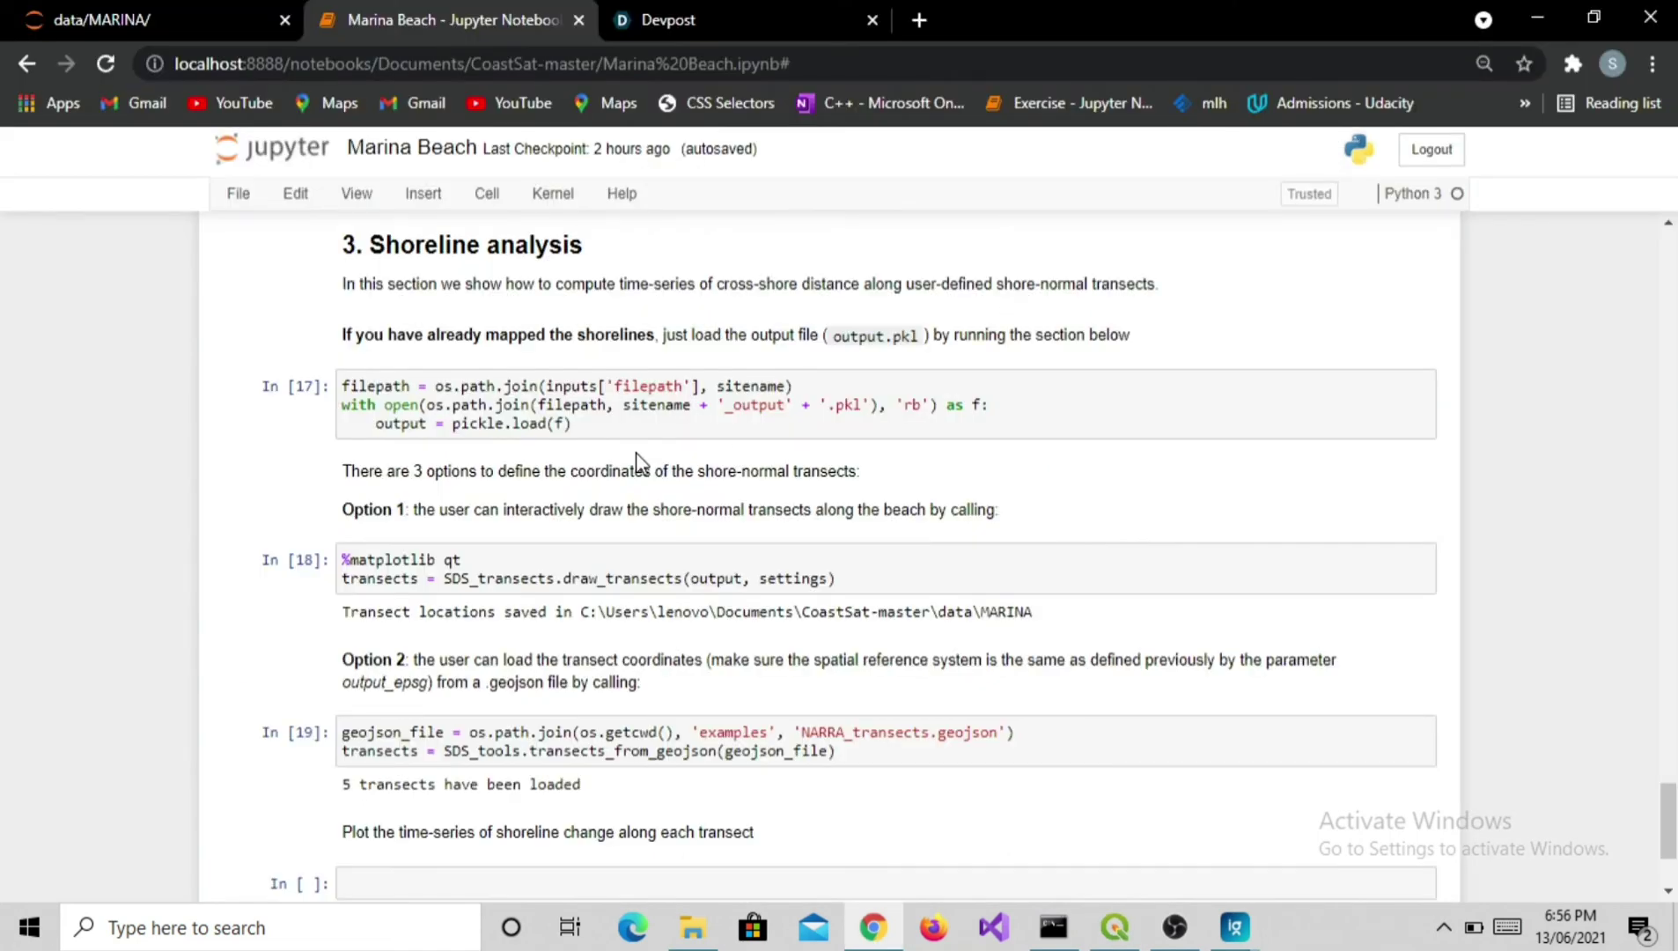
scroll(637, 461, "down", 1)
left_click(1115, 927)
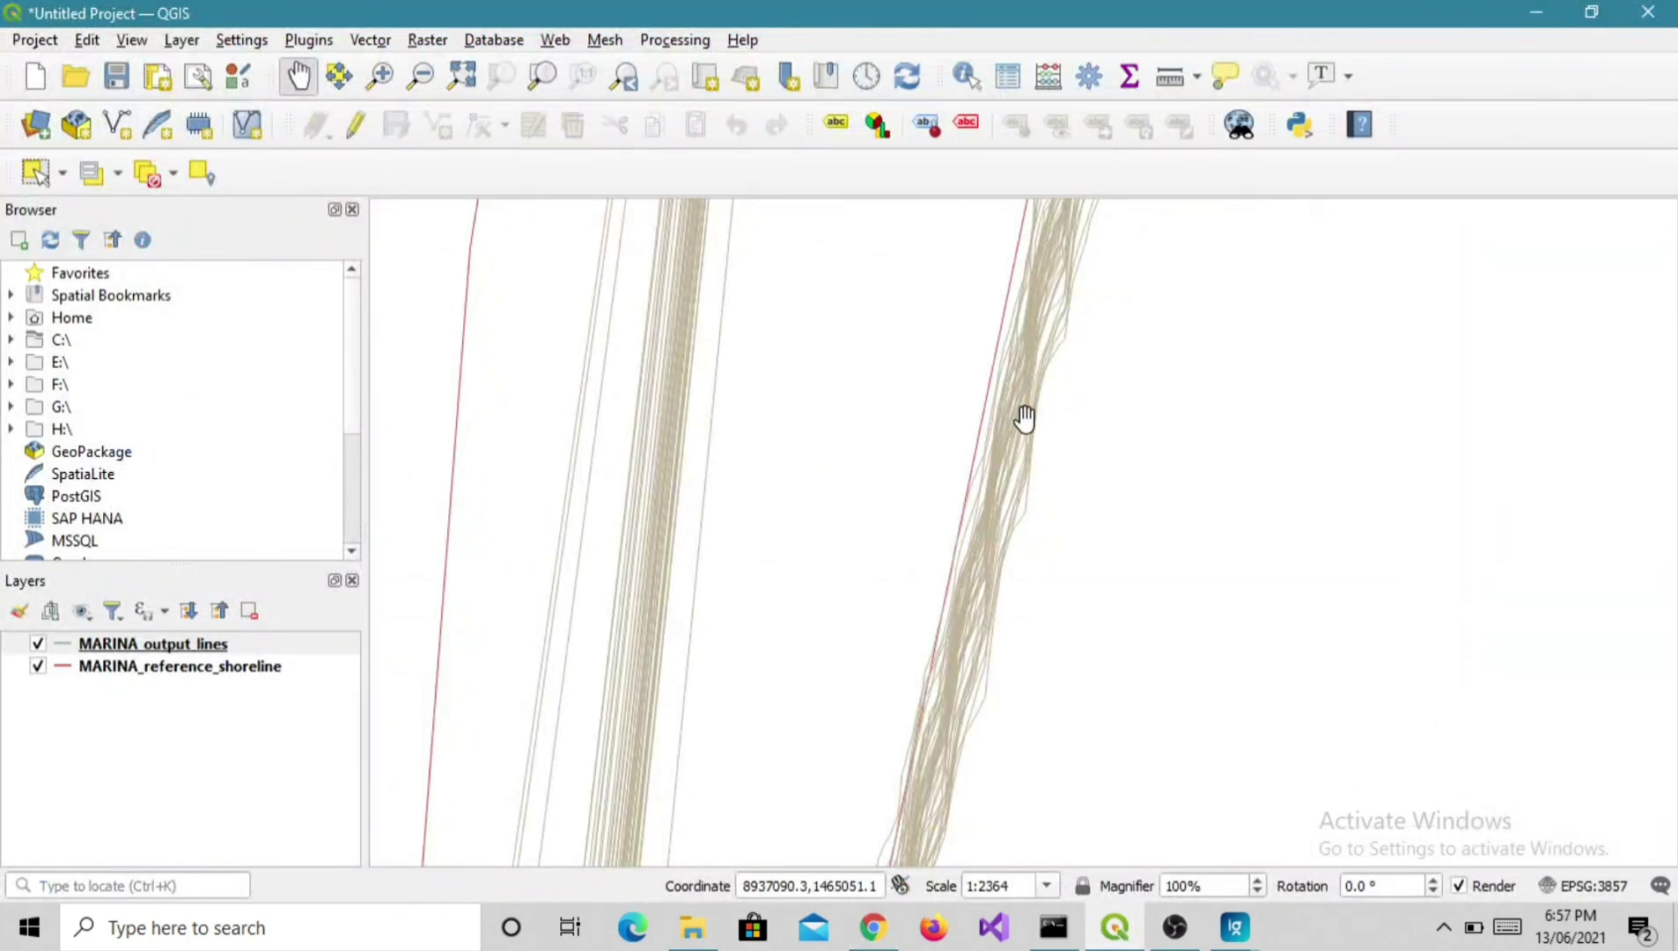
scroll(1024, 419, "up", 2)
scroll(996, 380, "down", 2)
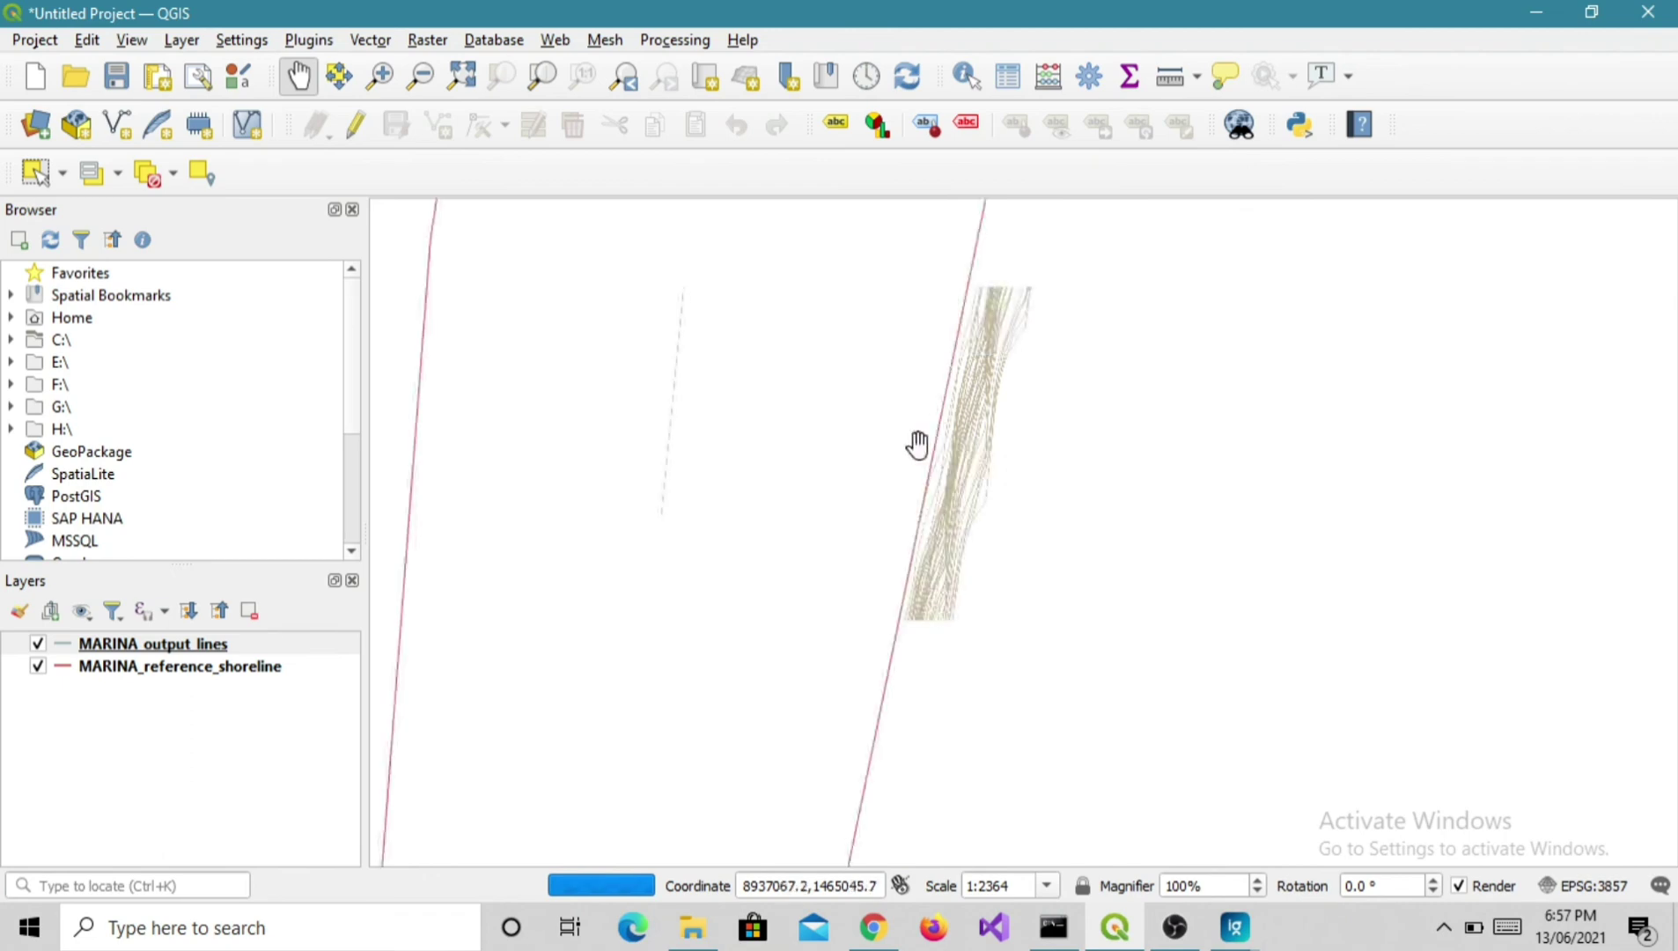
scroll(917, 443, "up", 1)
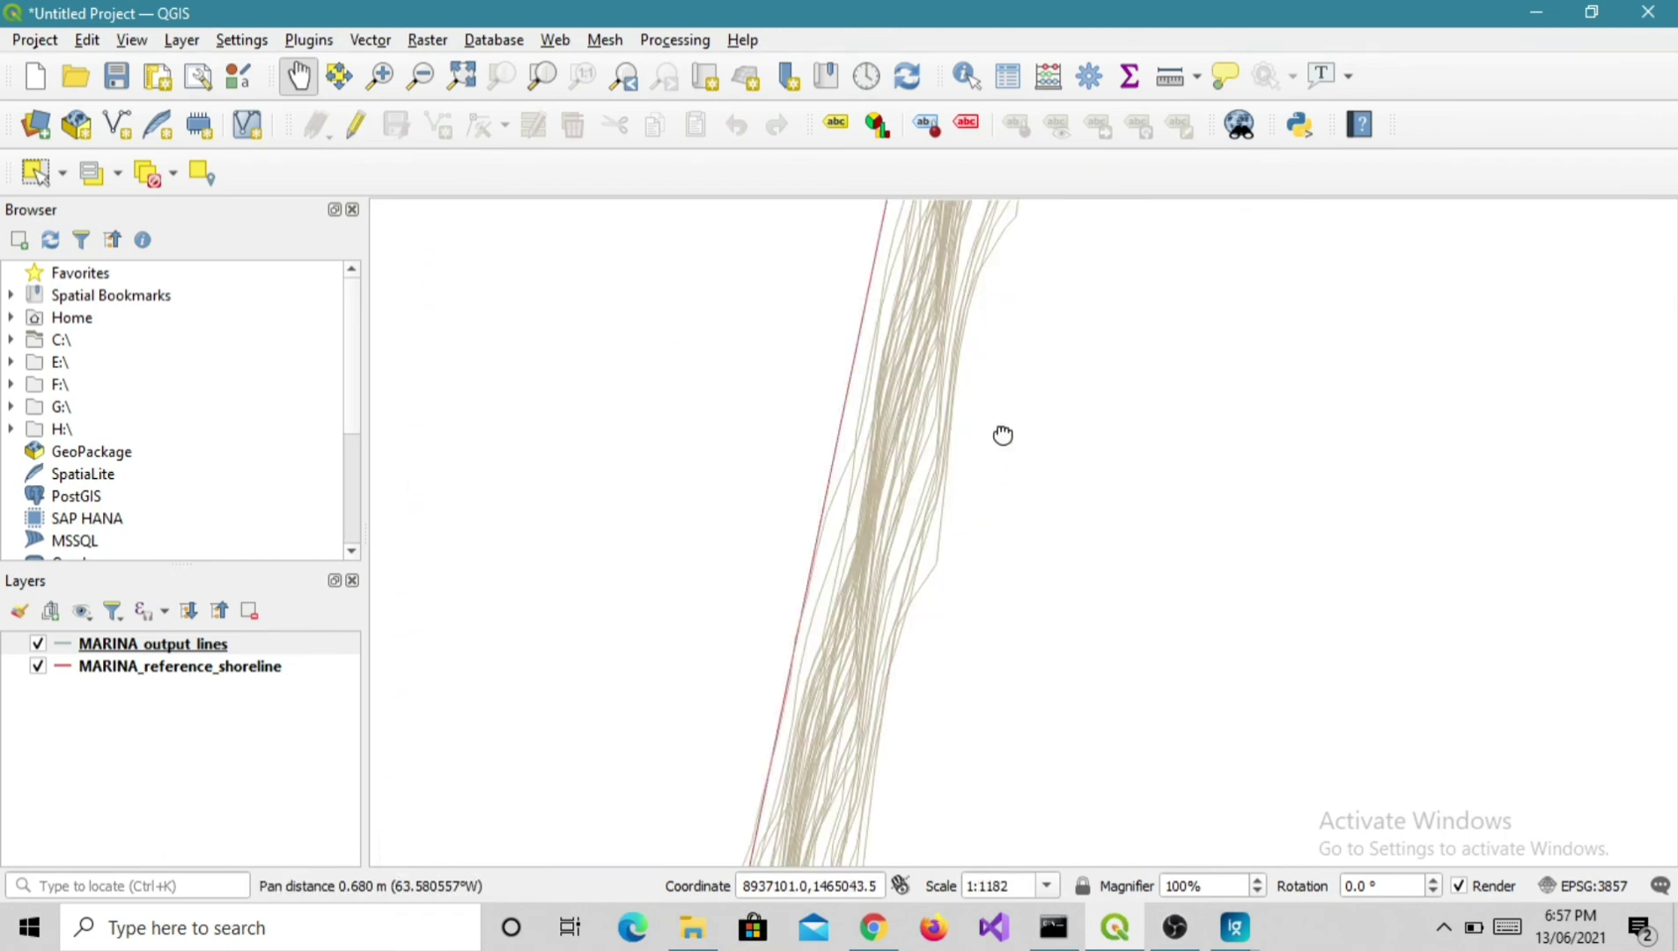
left_click_drag(996, 393, 1000, 470)
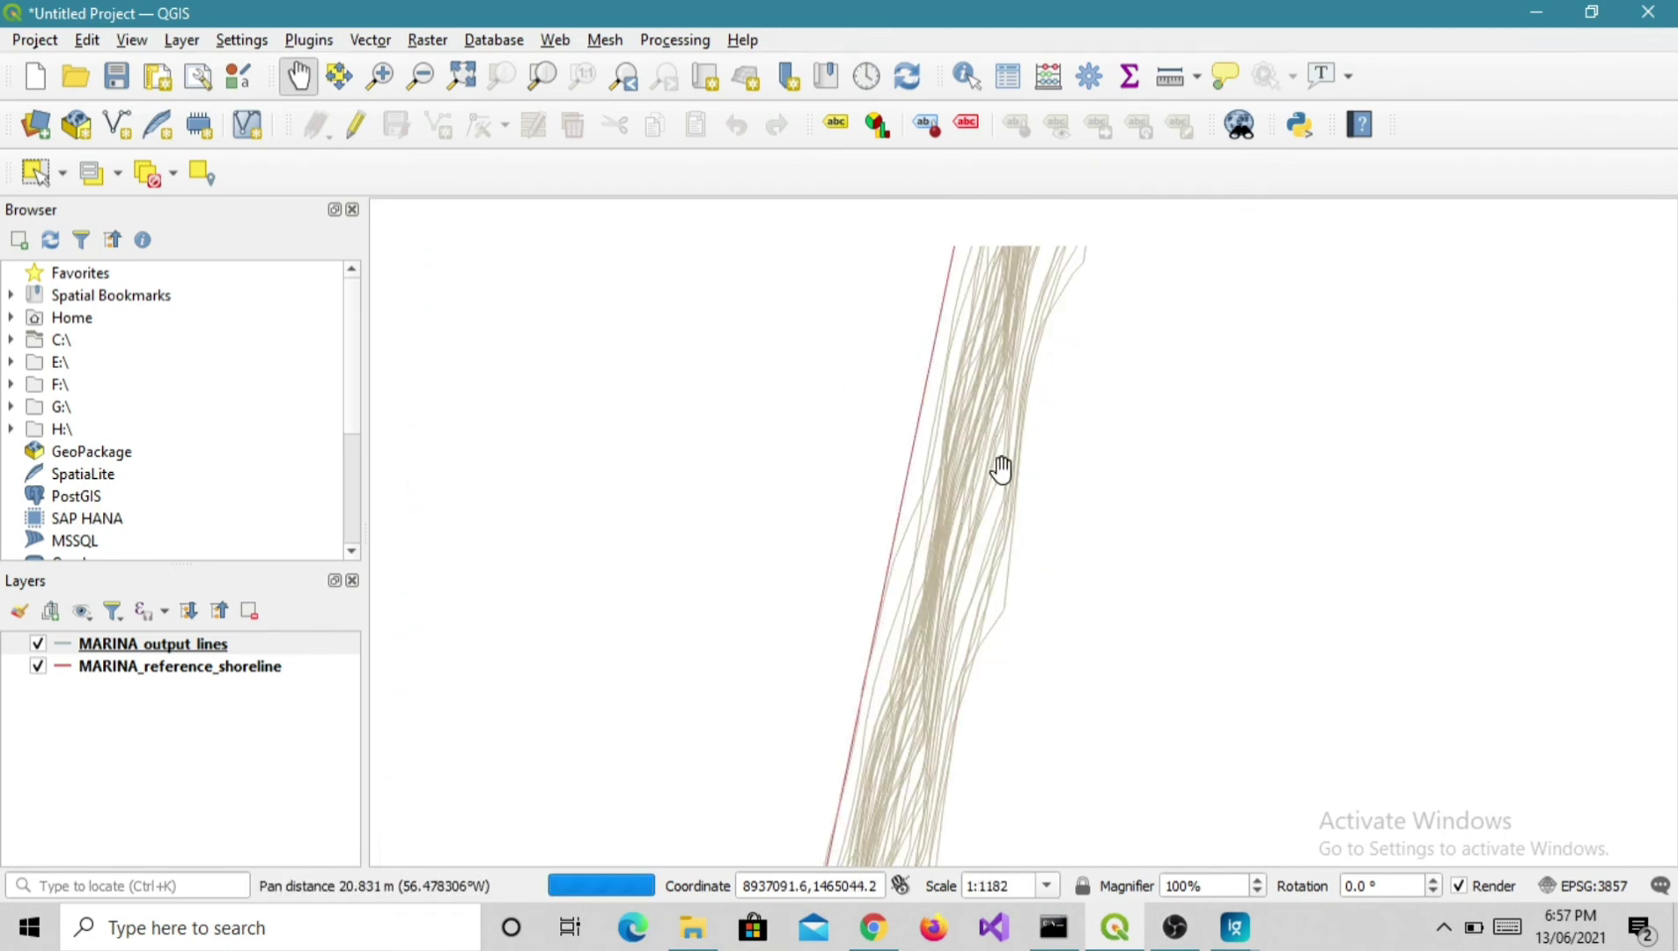